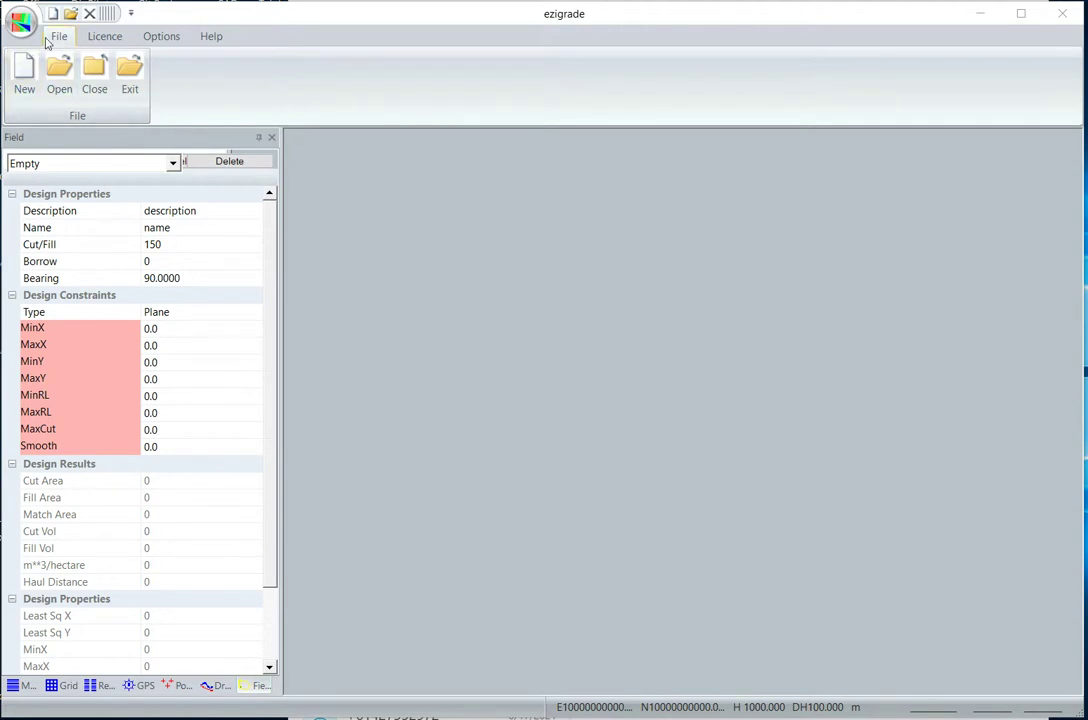
Open a new job database named dixie_farms5.cdsdat in the Downloads folder
{"action": "left_click", "coordinate": [59, 68]}
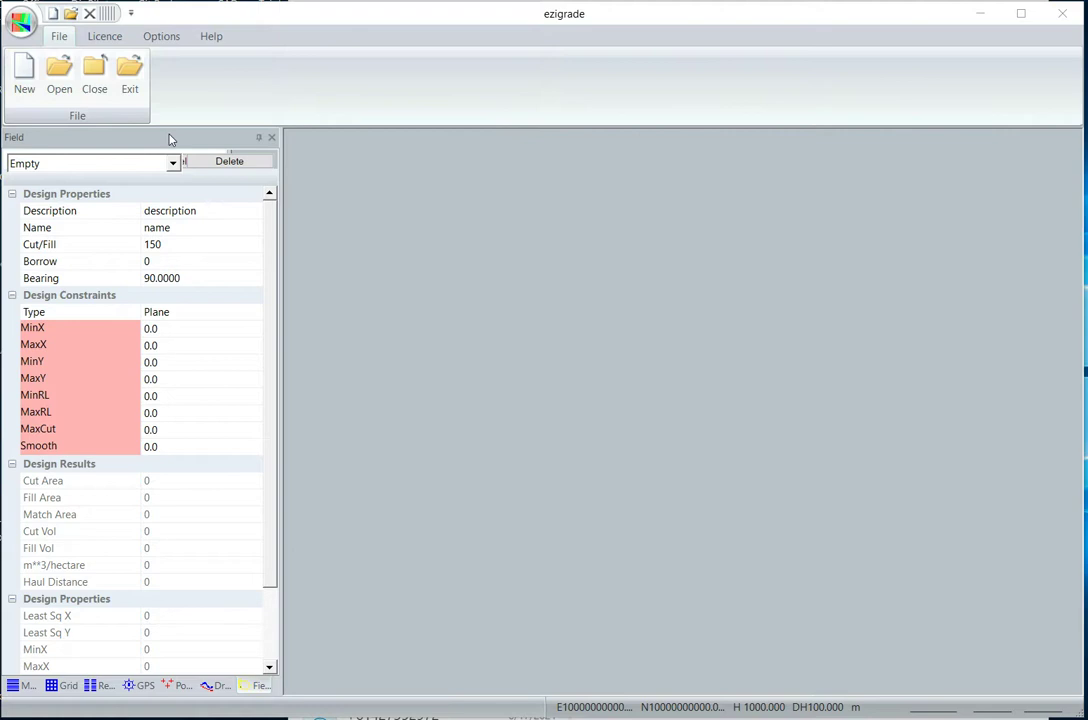
{"action": "left_click", "coordinate": [524, 413]}
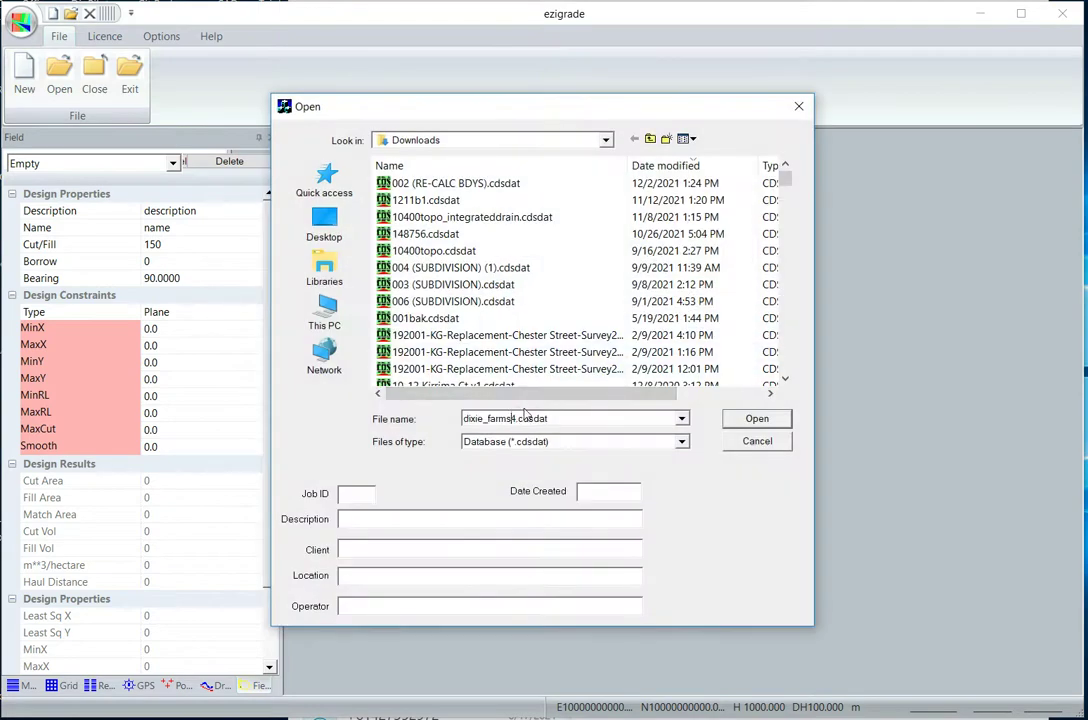
{"action": "key", "text": "Delete"}
{"action": "type", "text": "5"}
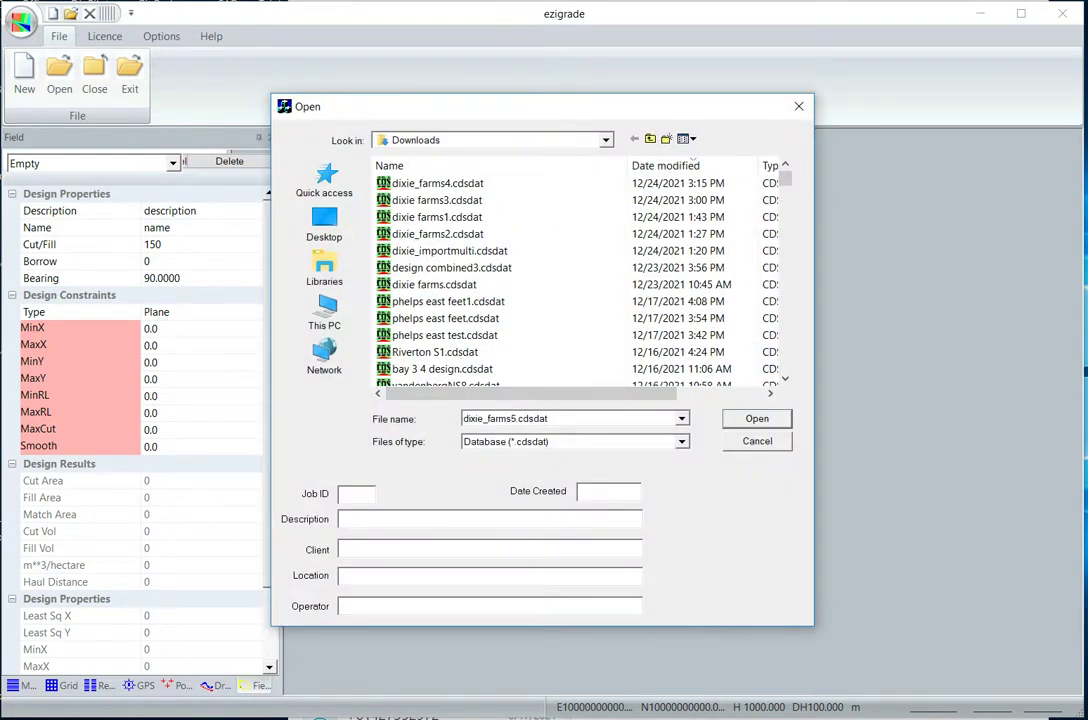
{"action": "key", "text": "Return"}
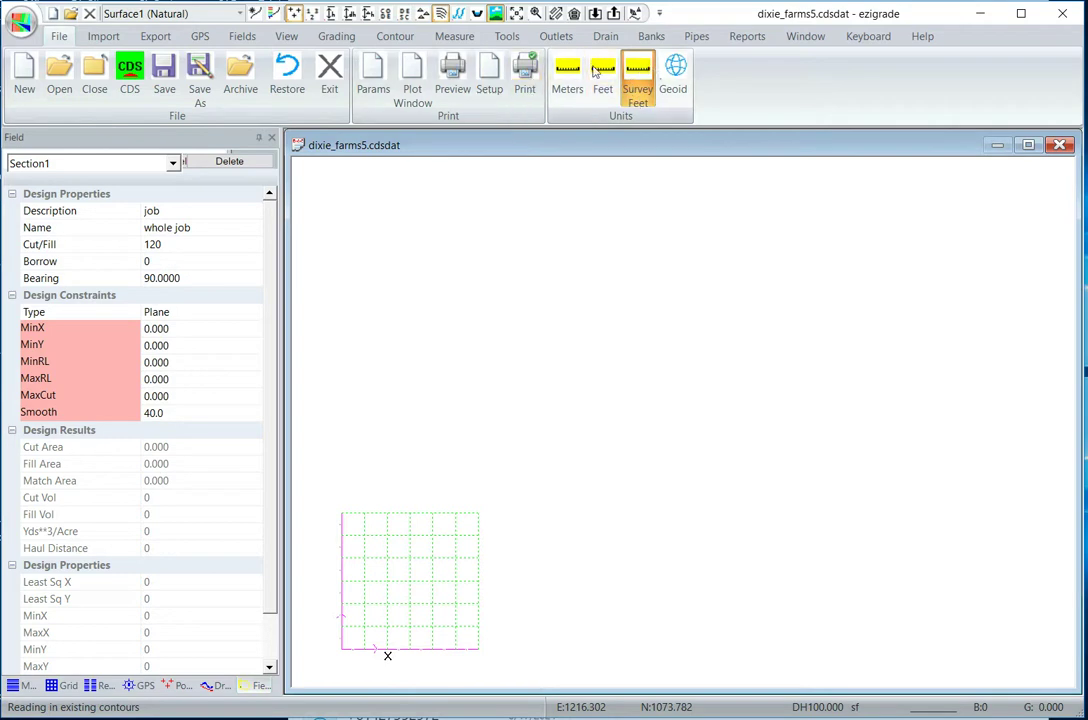
Import the Topcon AG3 file Dixie Farms 1A 11.10.21.ag3, accepting the default of not setting up surfaces individually
{"action": "left_click", "coordinate": [103, 36]}
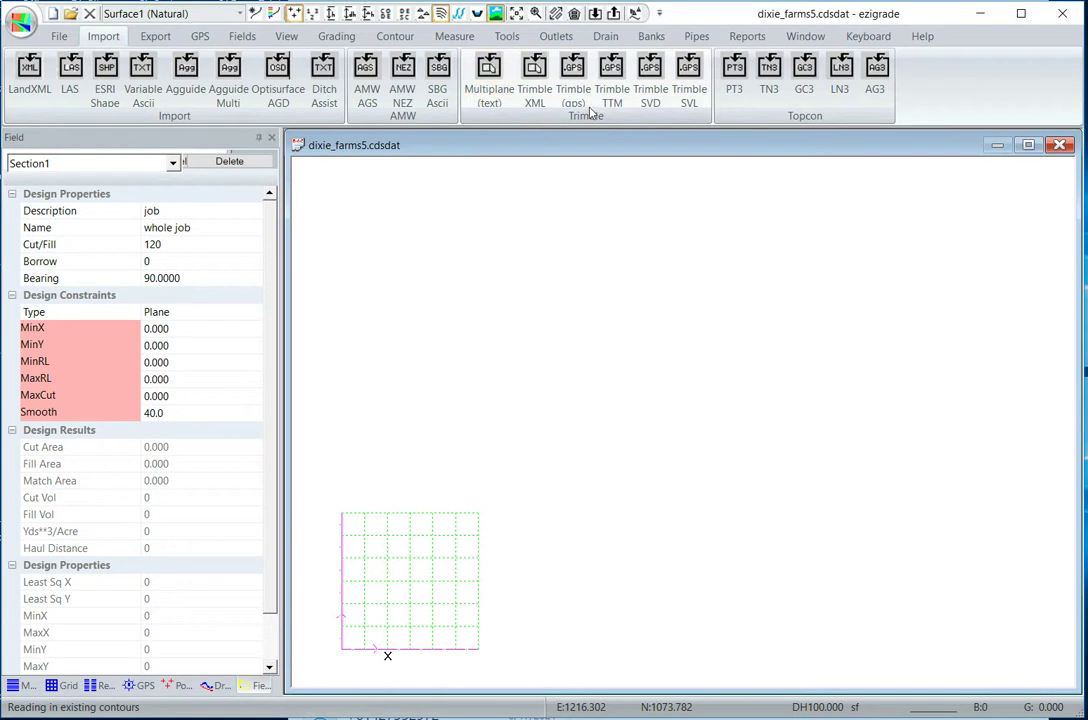
{"action": "left_click", "coordinate": [873, 80]}
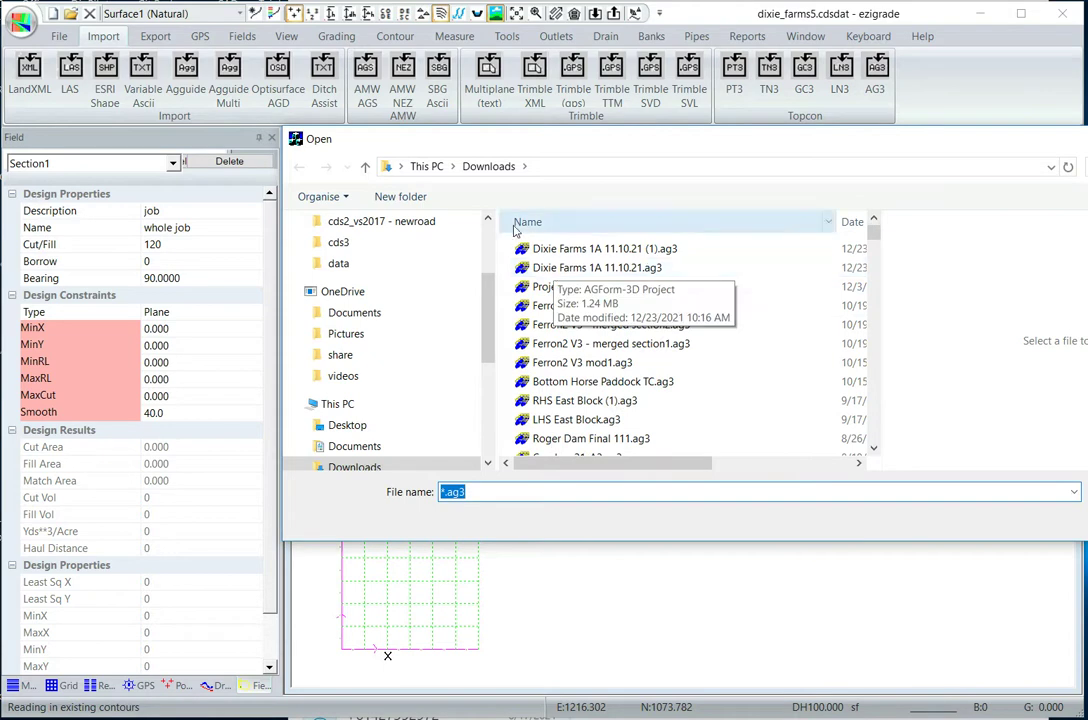
{"action": "double_click", "coordinate": [592, 268]}
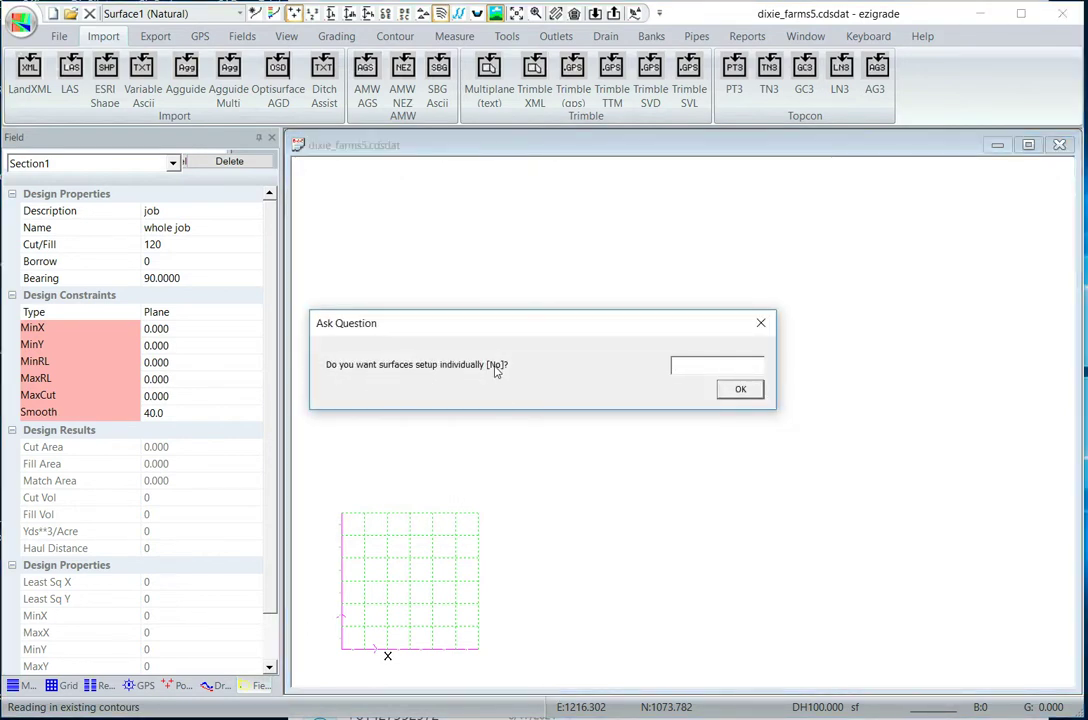
{"action": "left_click", "coordinate": [740, 390]}
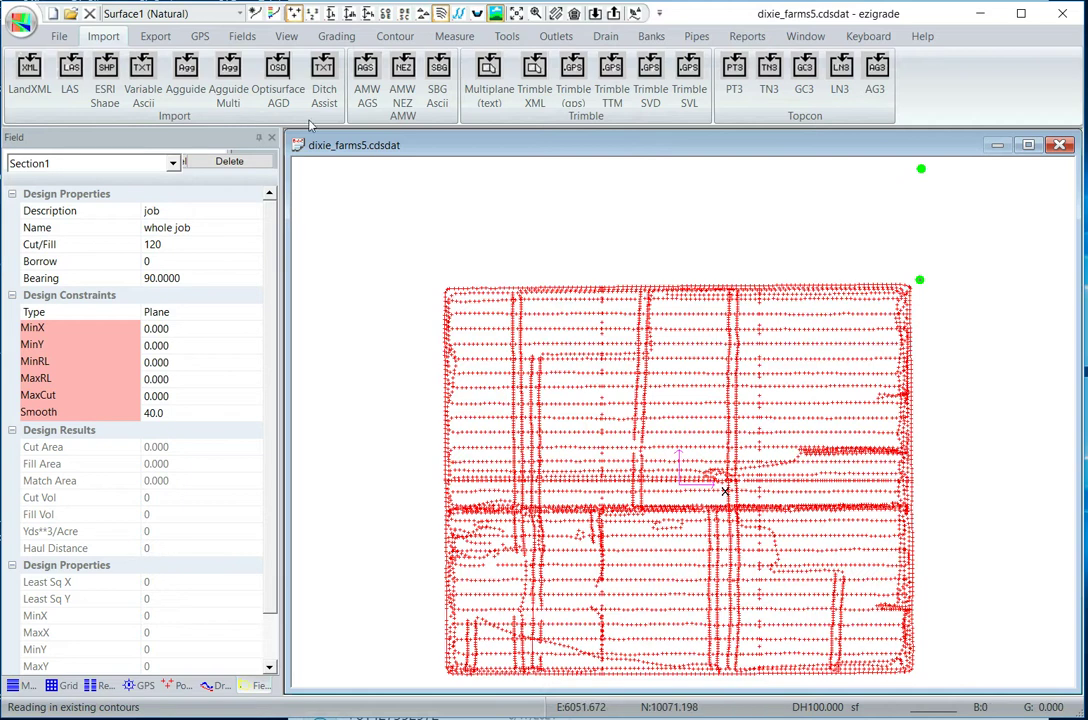
Display the surface triangles and make Surface3 (Design) the current surface
{"action": "left_click", "coordinate": [210, 14]}
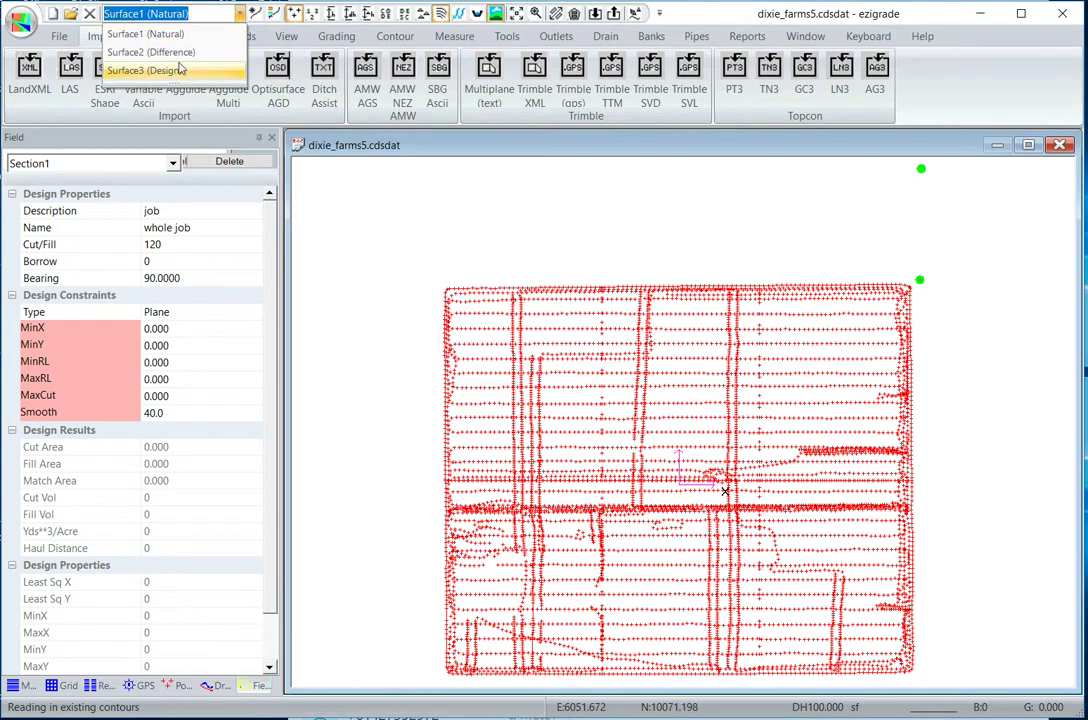
{"action": "left_click", "coordinate": [358, 200]}
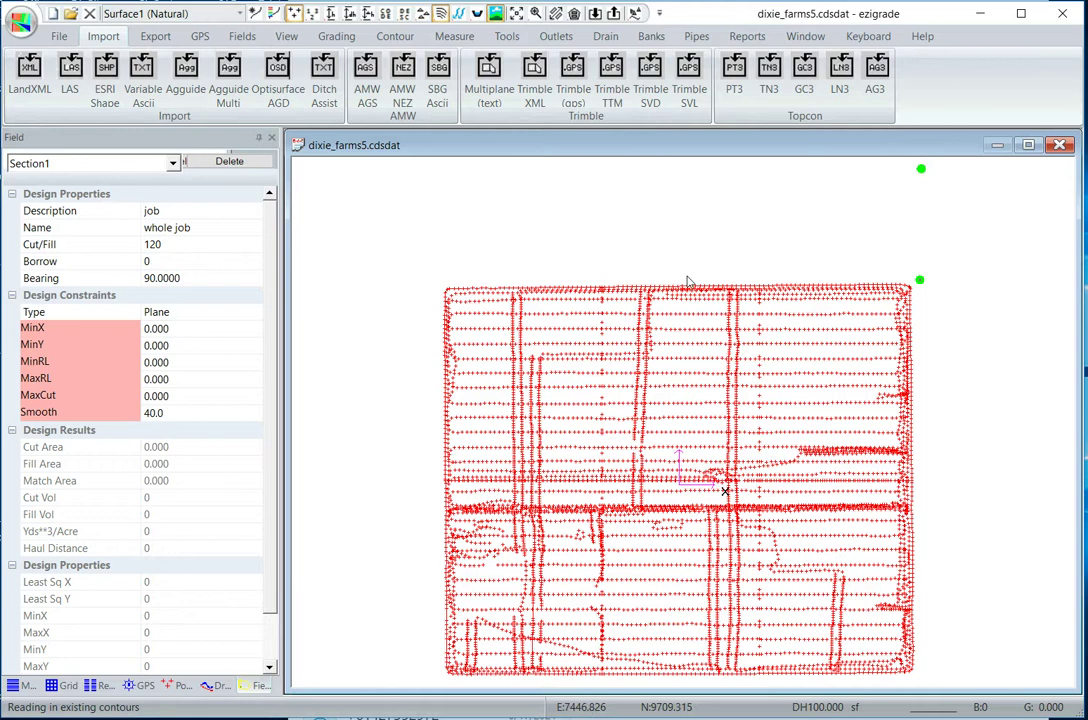
{"action": "left_click", "coordinate": [422, 14]}
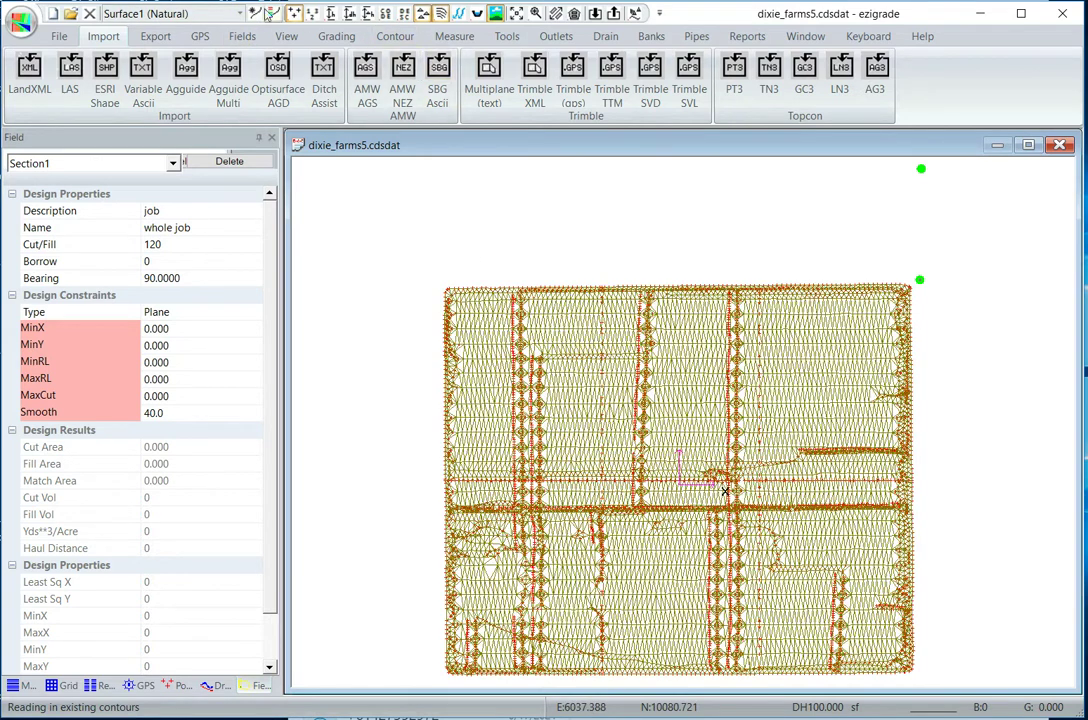
{"action": "left_click", "coordinate": [239, 14]}
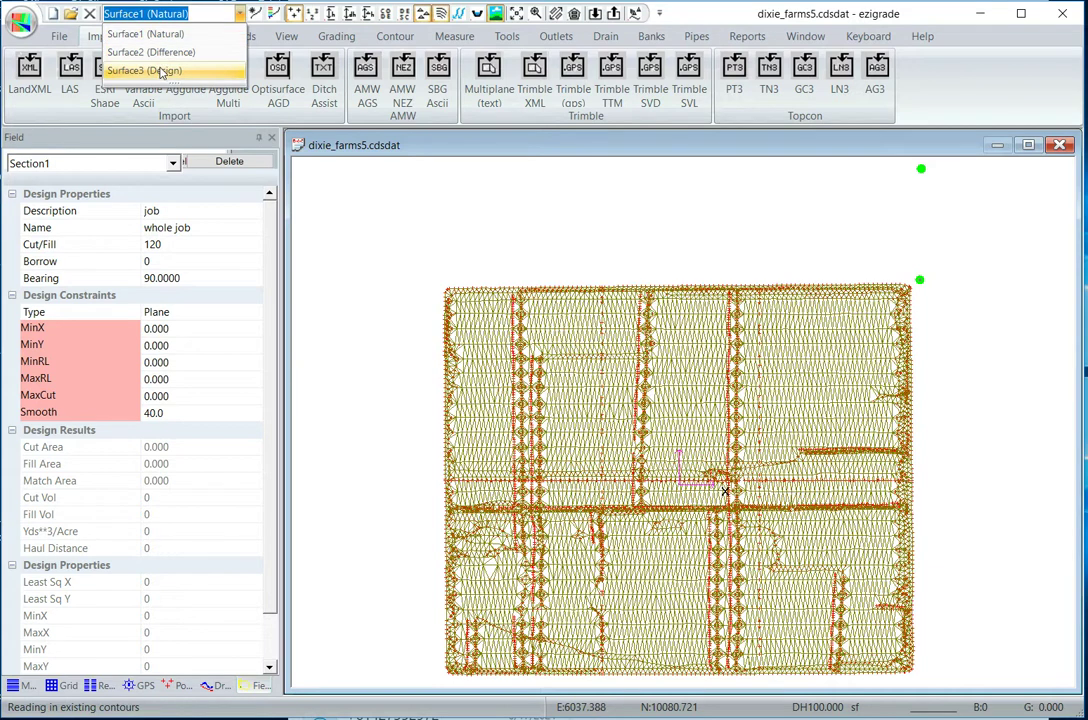
{"action": "left_click", "coordinate": [140, 66]}
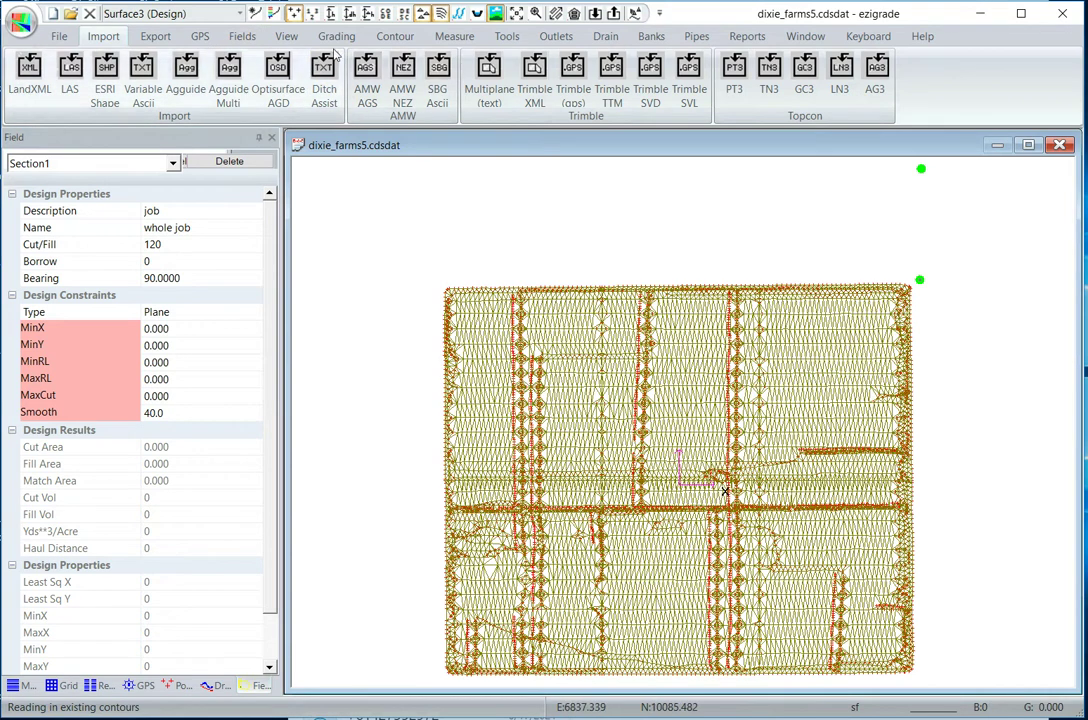
Check and apply the Local Transform to UTM using the prefilled control points, with Adjust Height enabled
{"action": "left_click", "coordinate": [505, 37]}
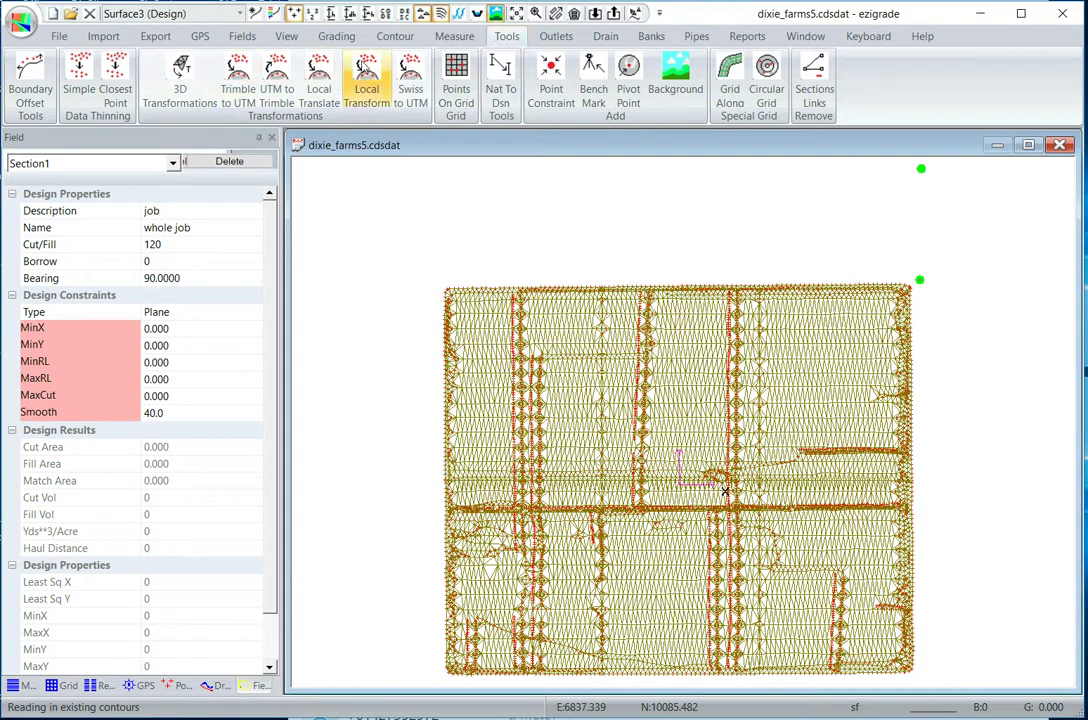
{"action": "left_click", "coordinate": [369, 91]}
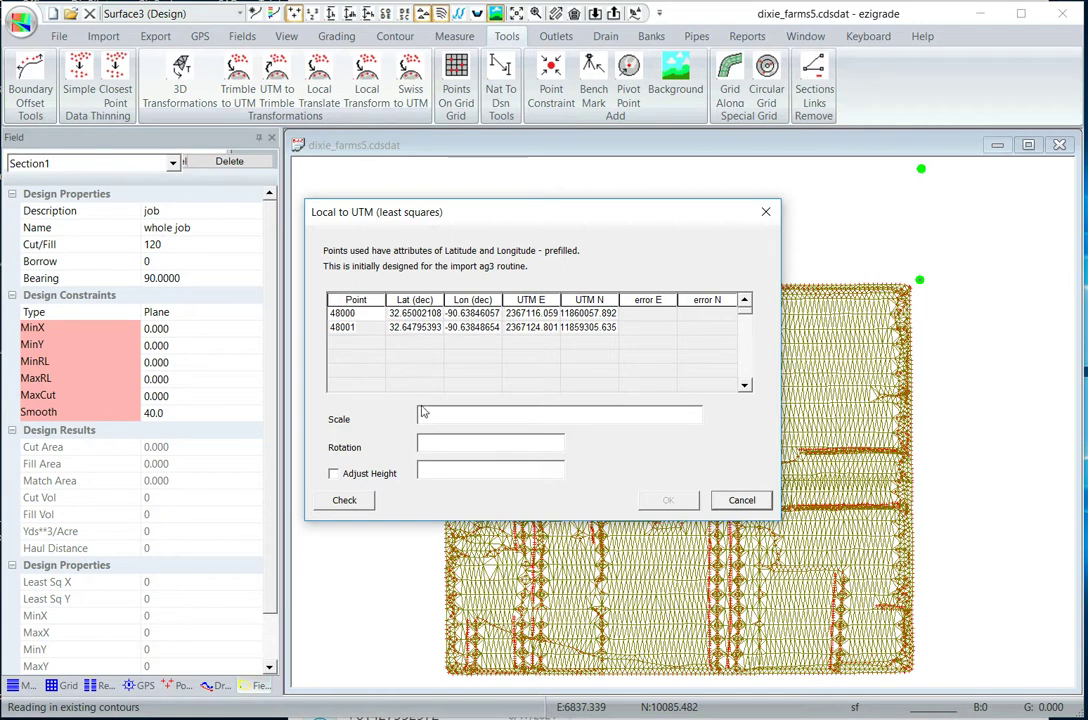
{"action": "left_click", "coordinate": [346, 501]}
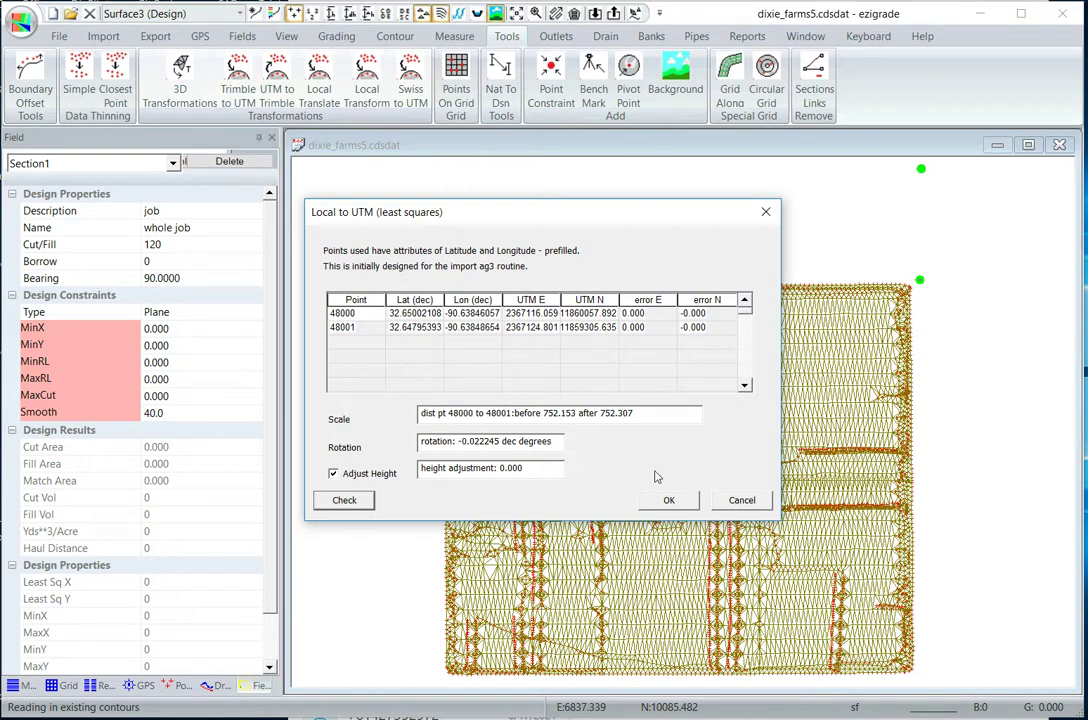
{"action": "left_click", "coordinate": [668, 503]}
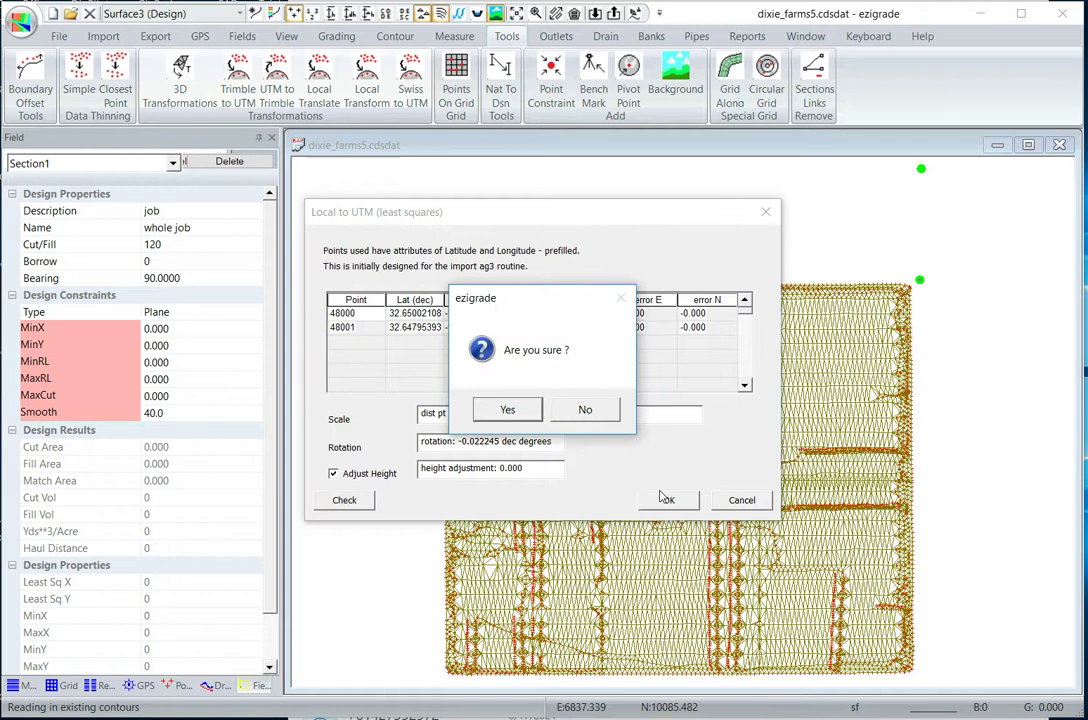
{"action": "left_click", "coordinate": [509, 411]}
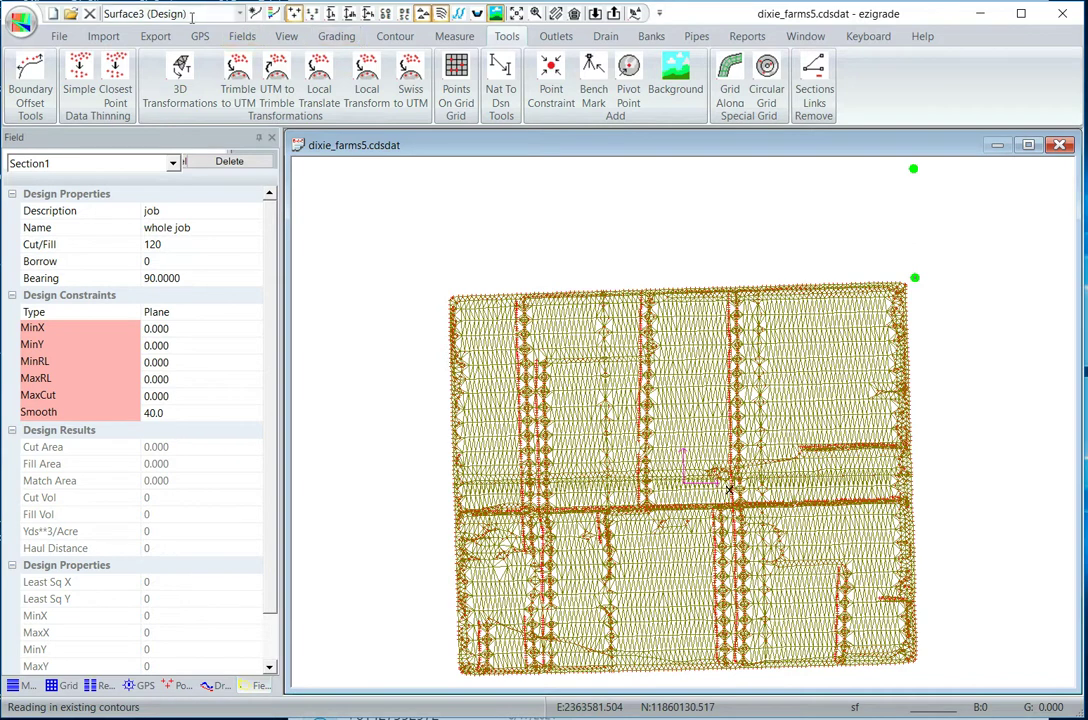
Form contours for the Surface3 (Design) model
{"action": "left_click", "coordinate": [395, 36]}
{"action": "left_click", "coordinate": [200, 76]}
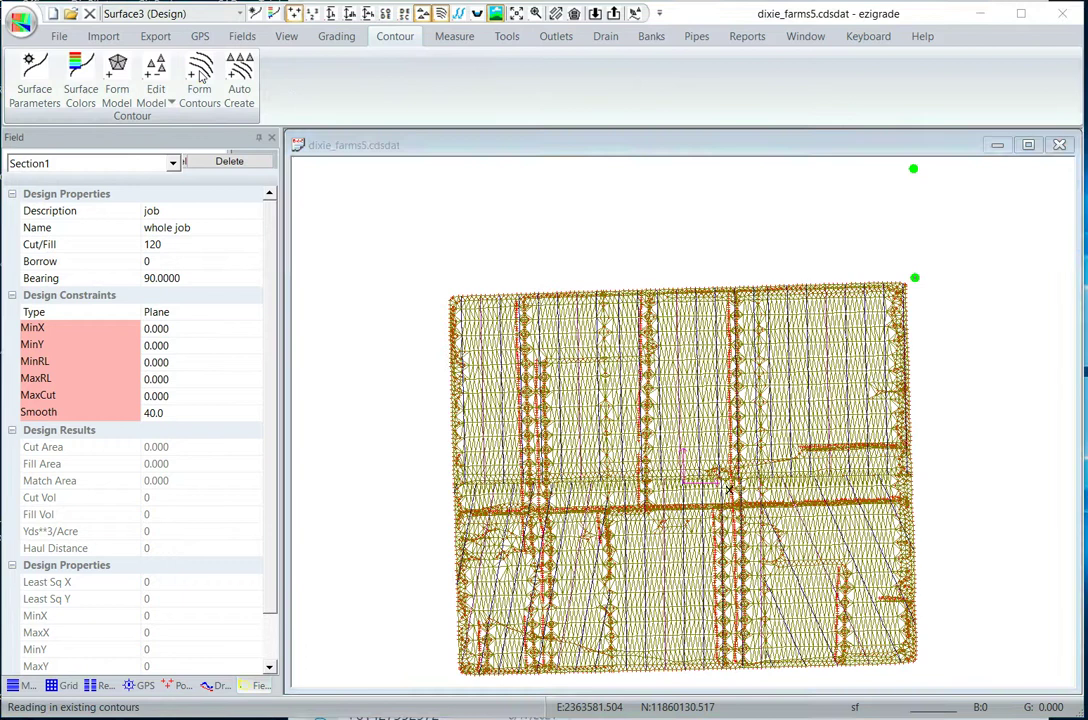
{"action": "left_click", "coordinate": [526, 409]}
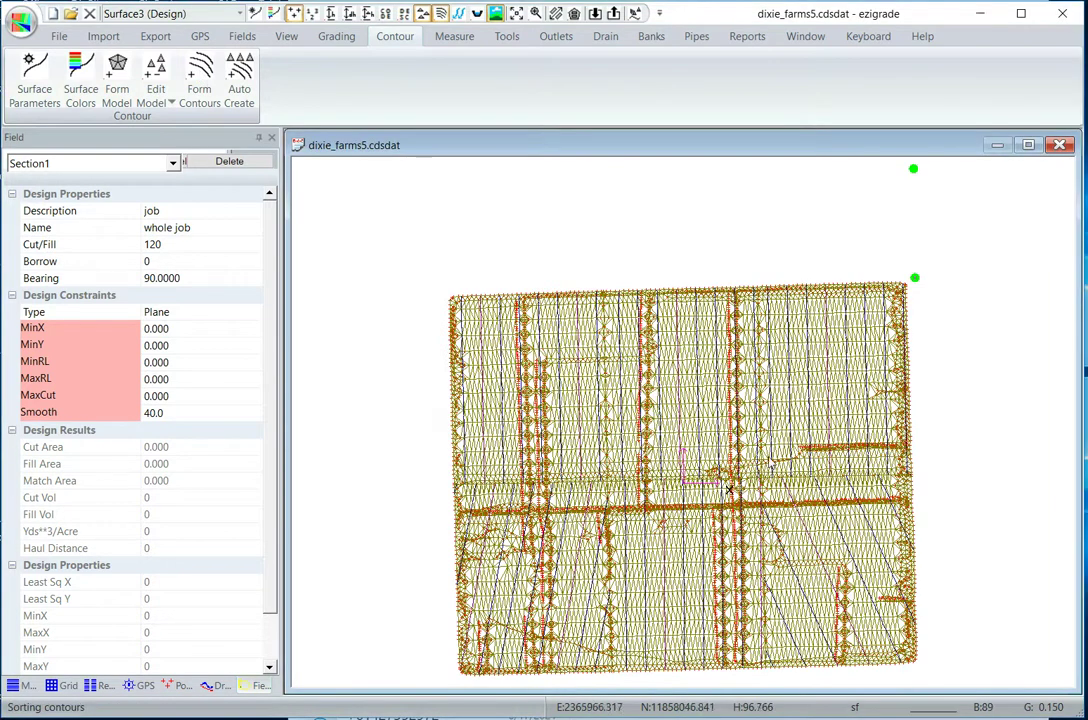
Export the contours to Google Earth as dixie_farms5.kml using UTM zone 15 North and display the created file
{"action": "left_click", "coordinate": [156, 40]}
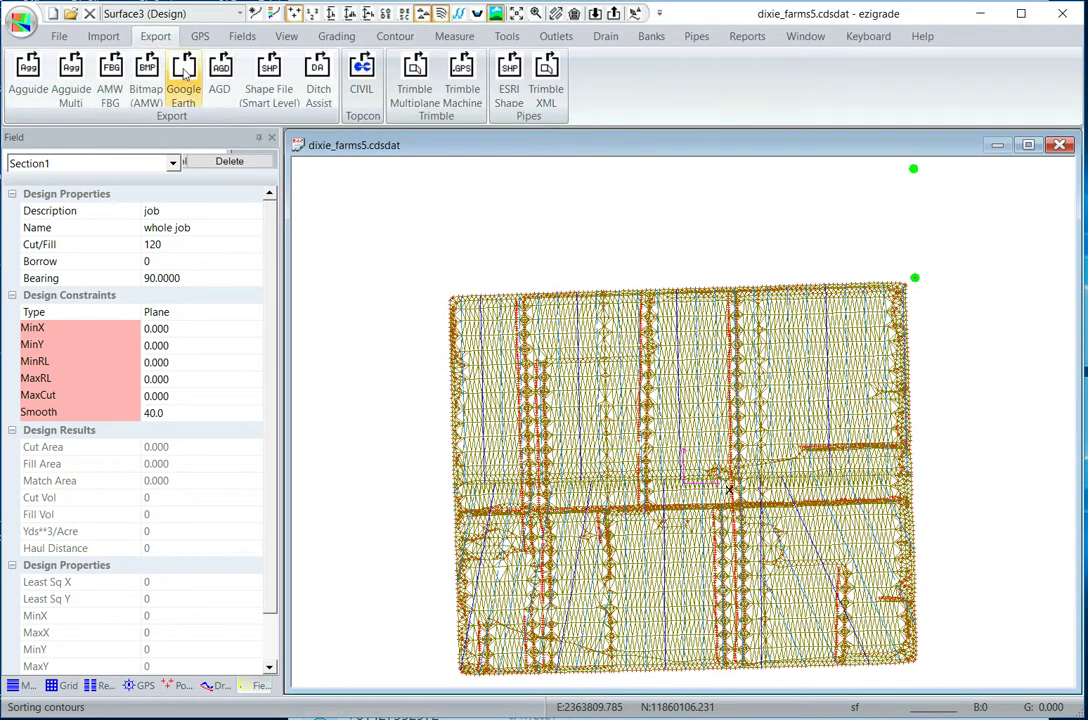
{"action": "left_click", "coordinate": [184, 75]}
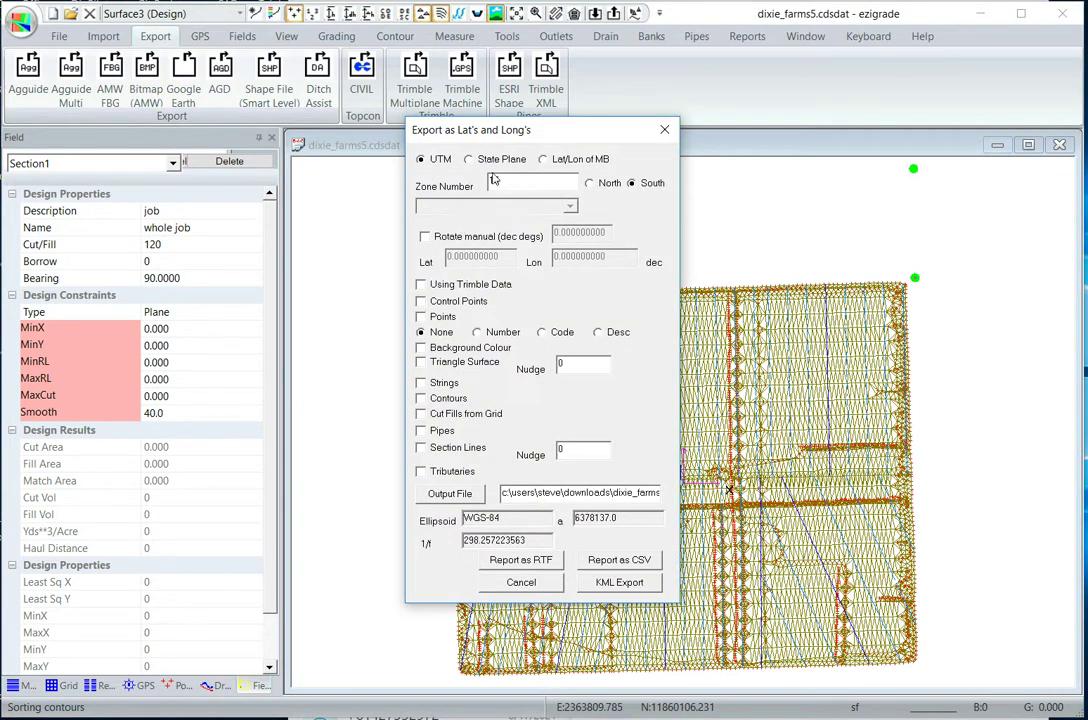
{"action": "left_click", "coordinate": [590, 184]}
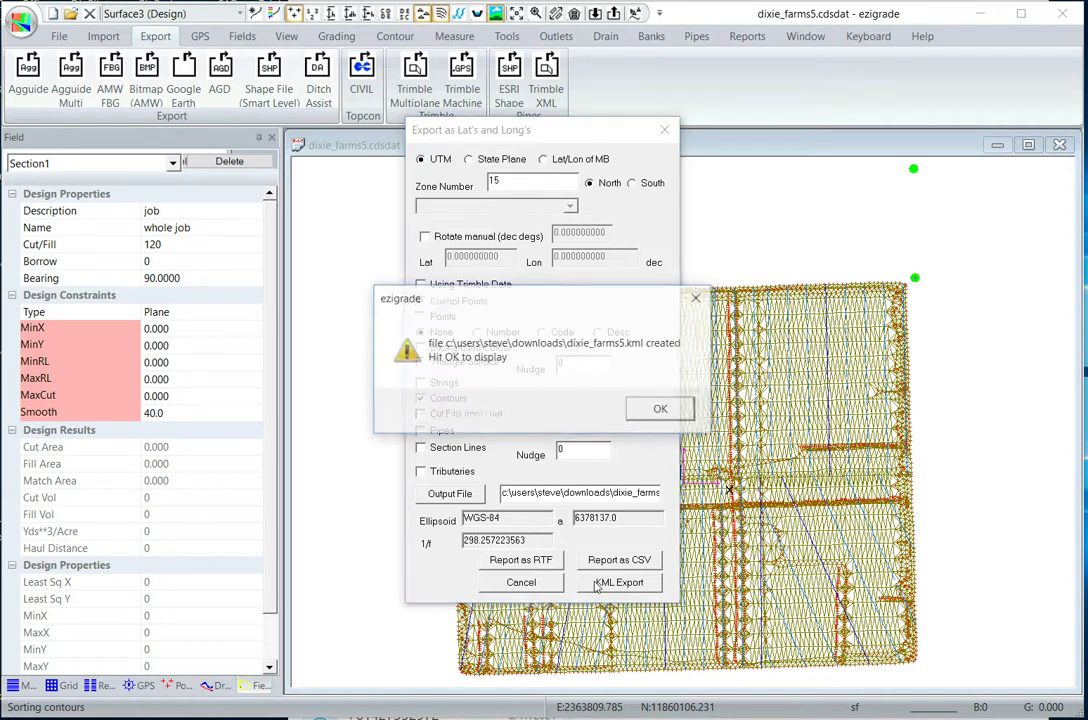
{"action": "left_click", "coordinate": [667, 413]}
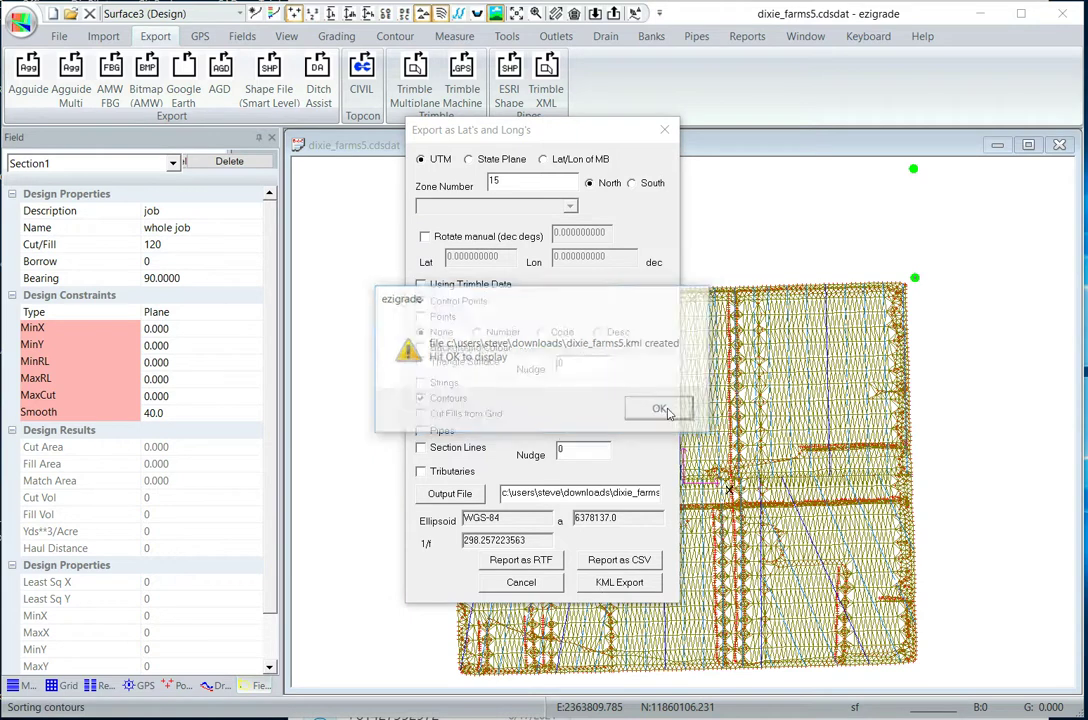
{"action": "left_click", "coordinate": [660, 411]}
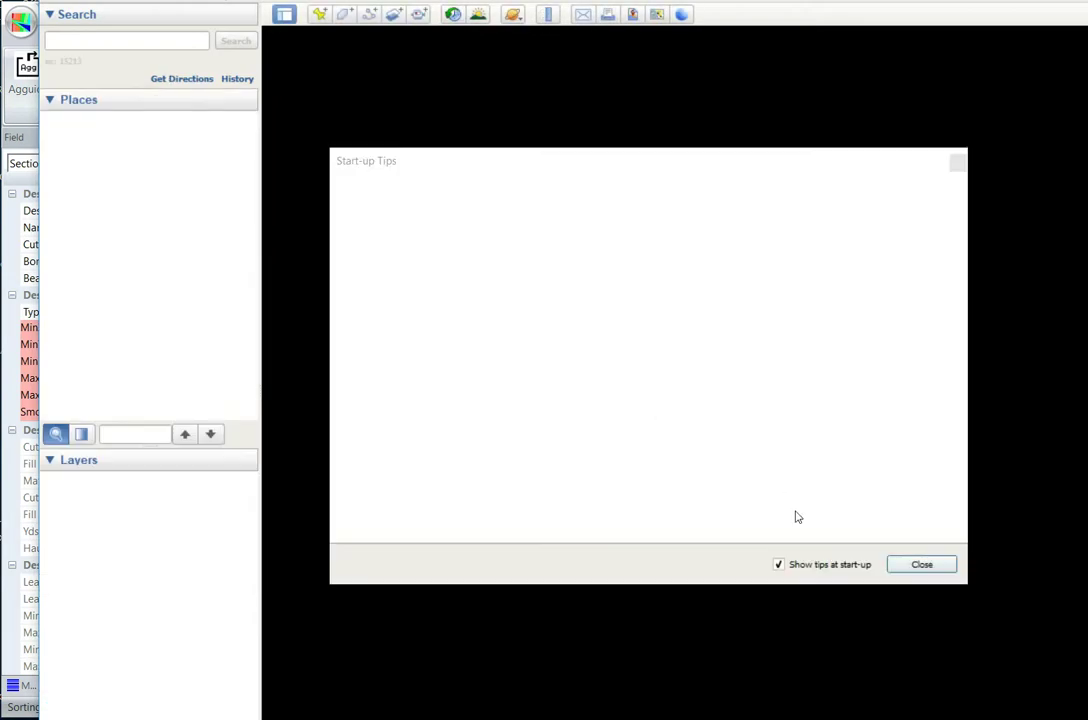
Inspect the contours over the imagery in Google Earth, then close it discarding temporary places and leave the KML export
{"action": "left_click", "coordinate": [920, 565]}
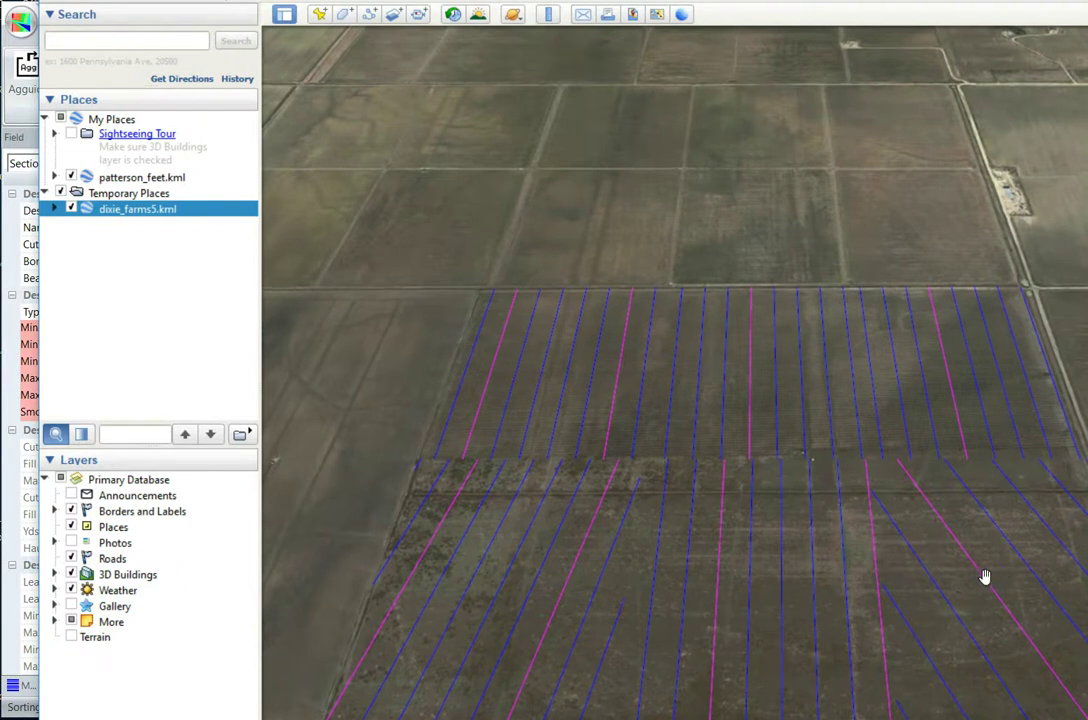
{"action": "left_click_drag", "start_coordinate": [983, 576], "coordinate": [955, 479]}
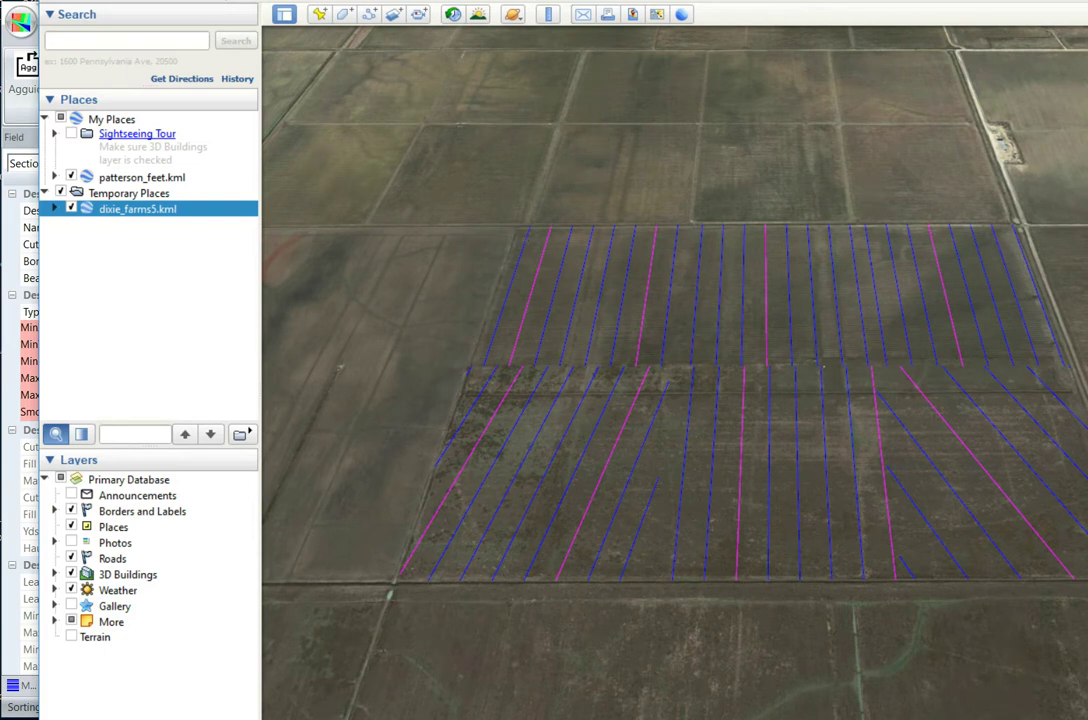
{"action": "key", "text": "alt+F4"}
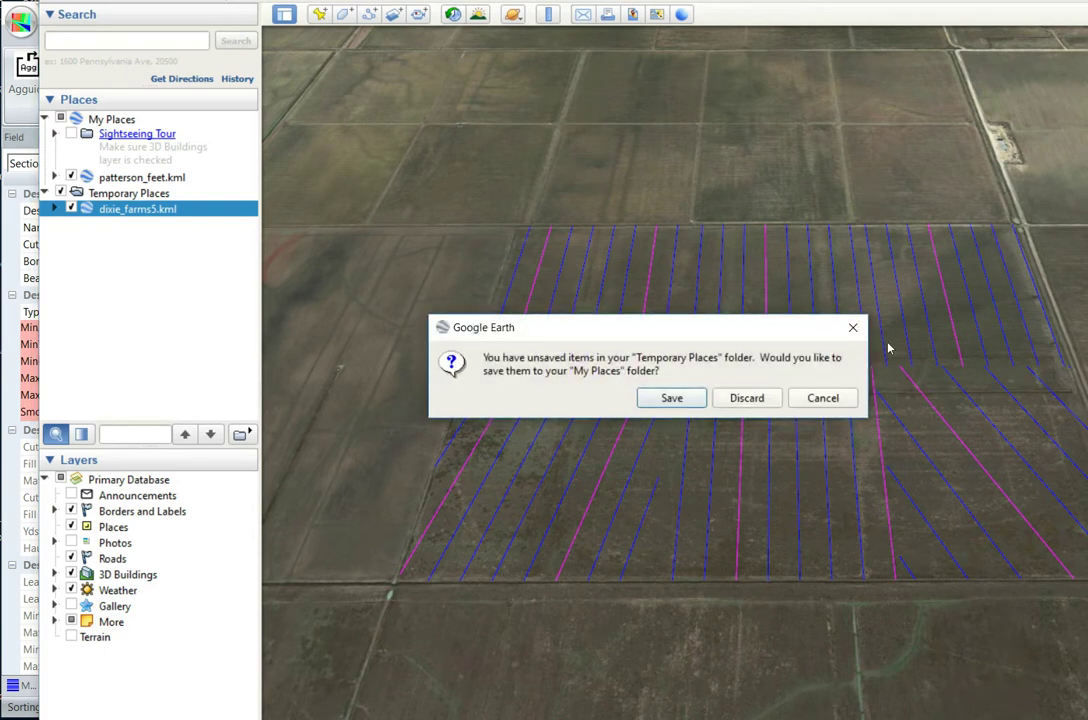
{"action": "left_click", "coordinate": [753, 401]}
{"action": "left_click", "coordinate": [521, 583]}
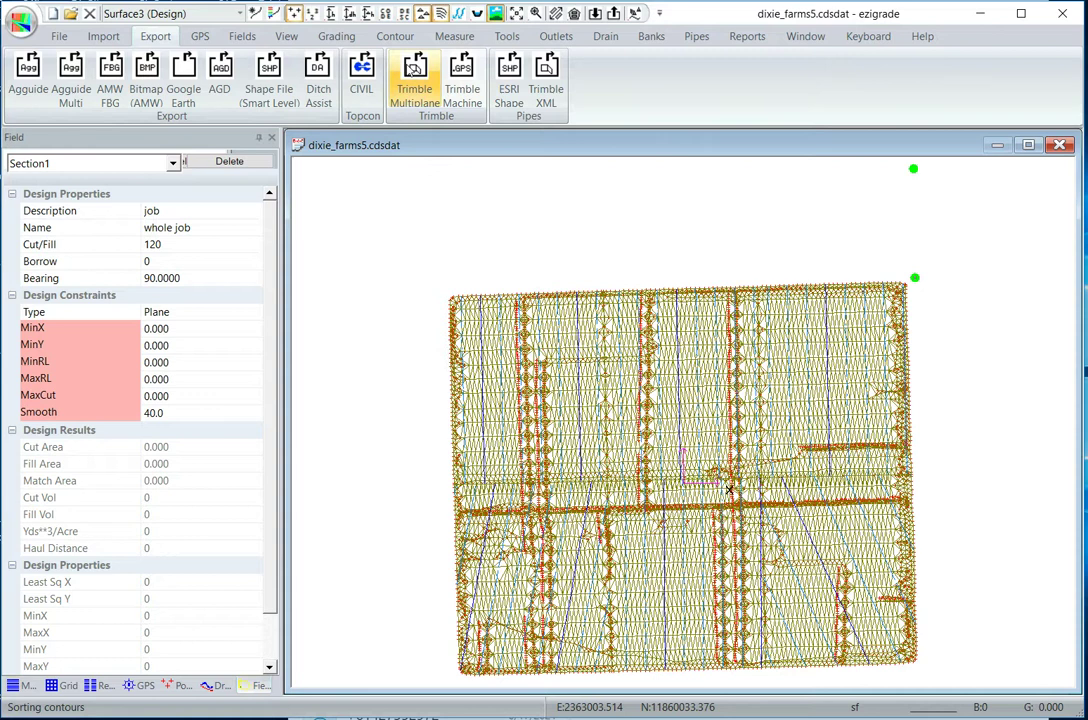
Set up a Trimble Multiplane export in UTM zone 15, rotated to match Trimble Local, and calculate the convergence
{"action": "left_click", "coordinate": [414, 68]}
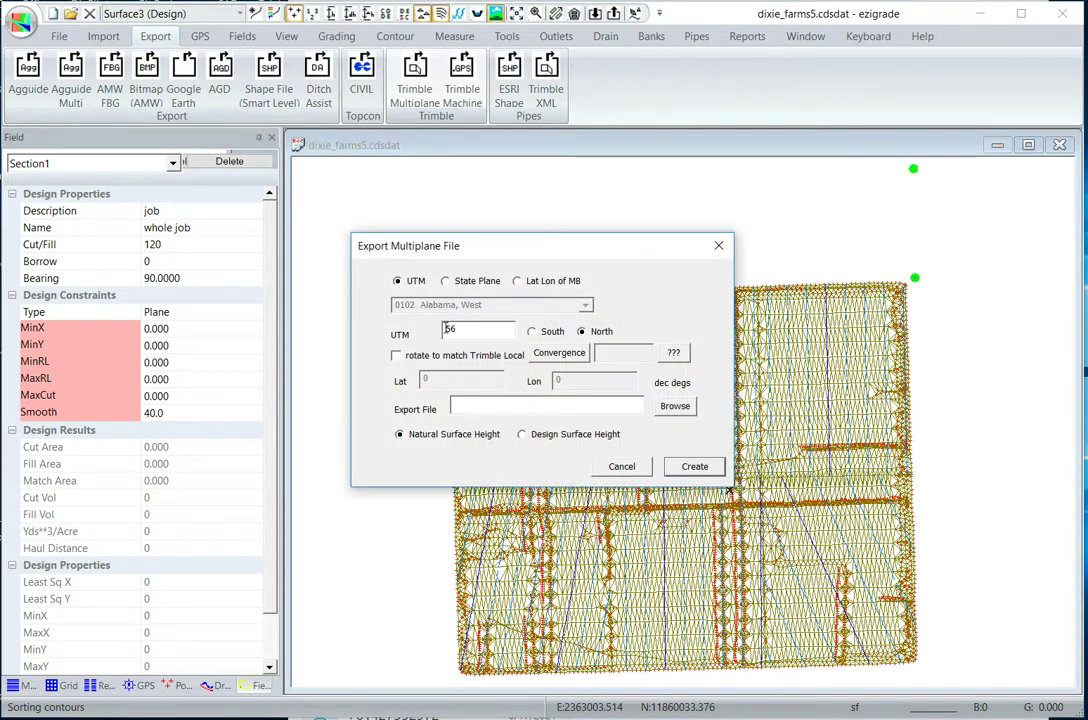
{"action": "double_click", "coordinate": [446, 329]}
{"action": "type", "text": "1"}
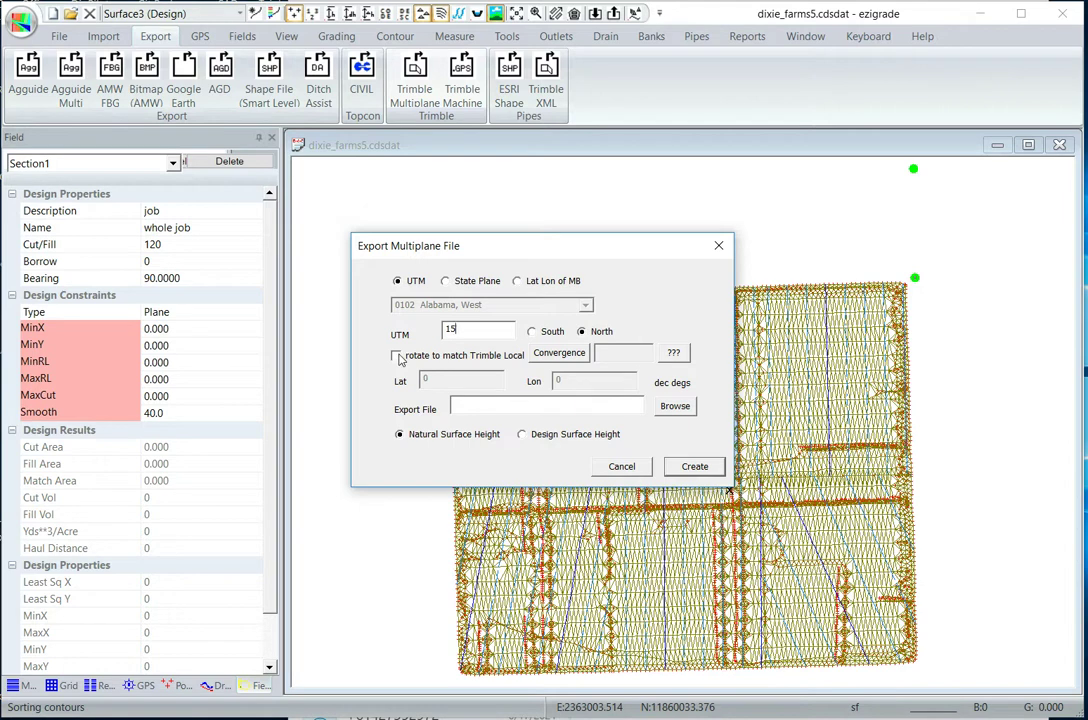
{"action": "left_click", "coordinate": [396, 356]}
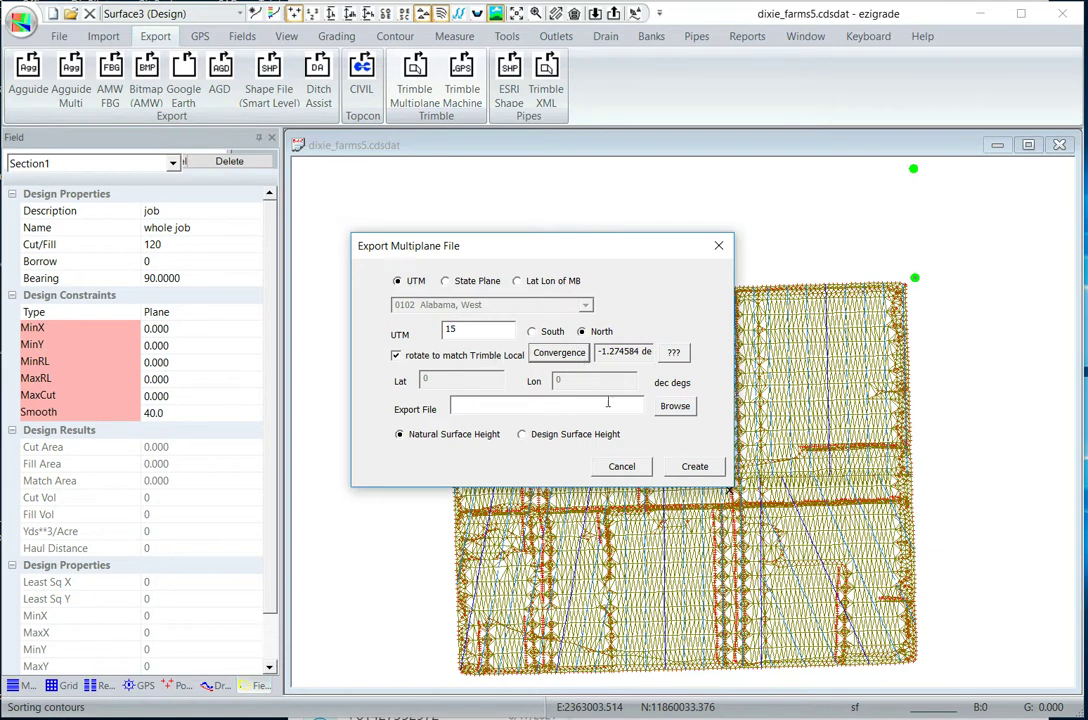
Name the Multiplane export file dixie.txt in the Downloads folder, choose Design Surface Height and create the file
{"action": "left_click", "coordinate": [675, 408]}
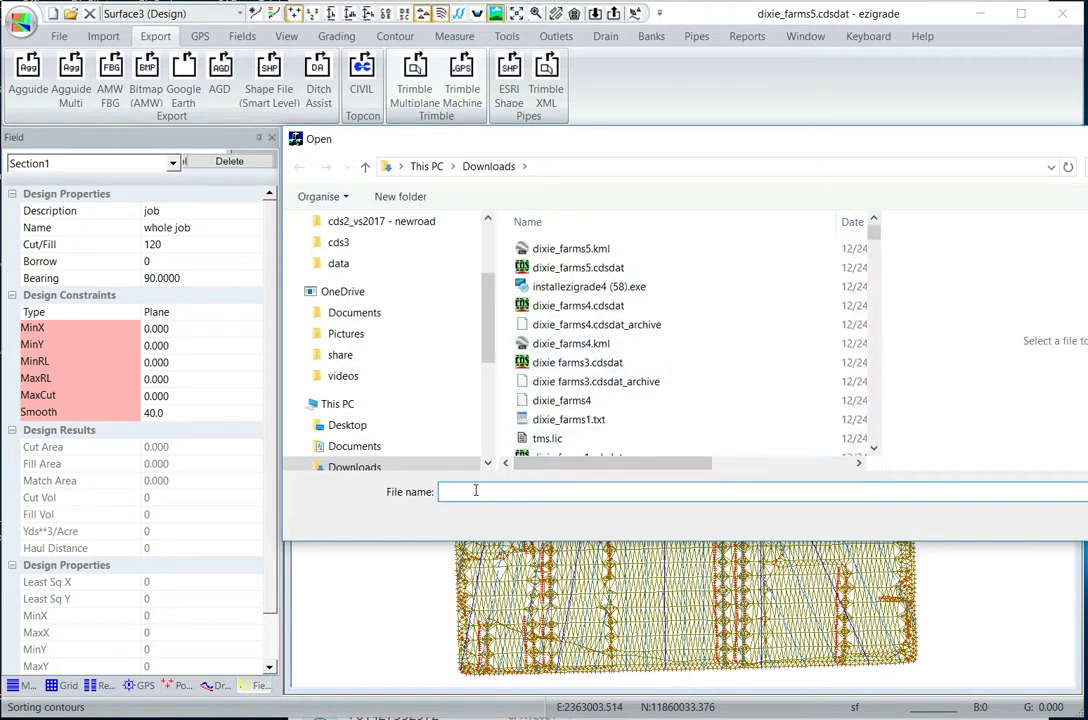
{"action": "type", "text": "dix"}
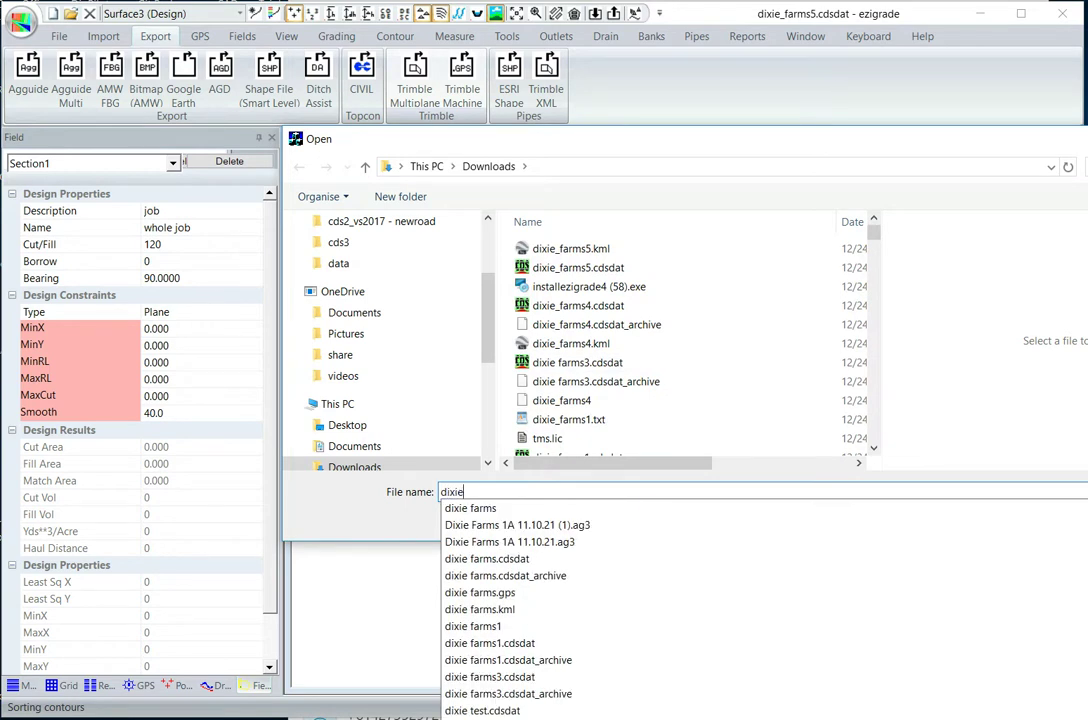
{"action": "type", "text": "ie"}
{"action": "left_click", "coordinate": [475, 493]}
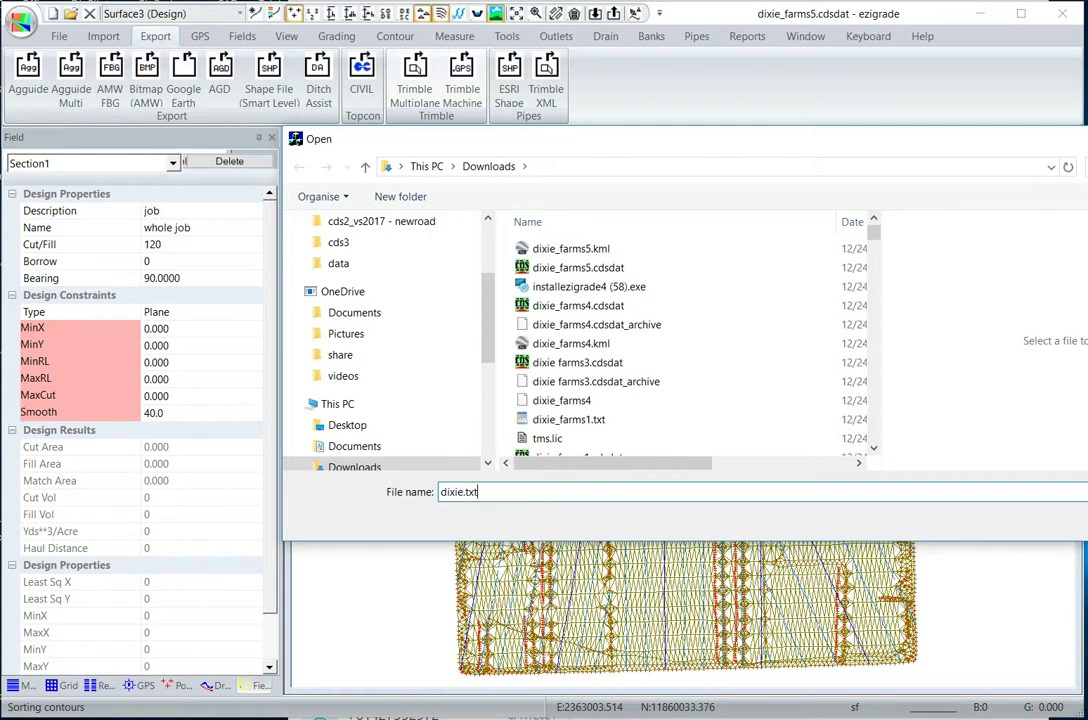
{"action": "type", "text": ".txt"}
{"action": "key", "text": "Return"}
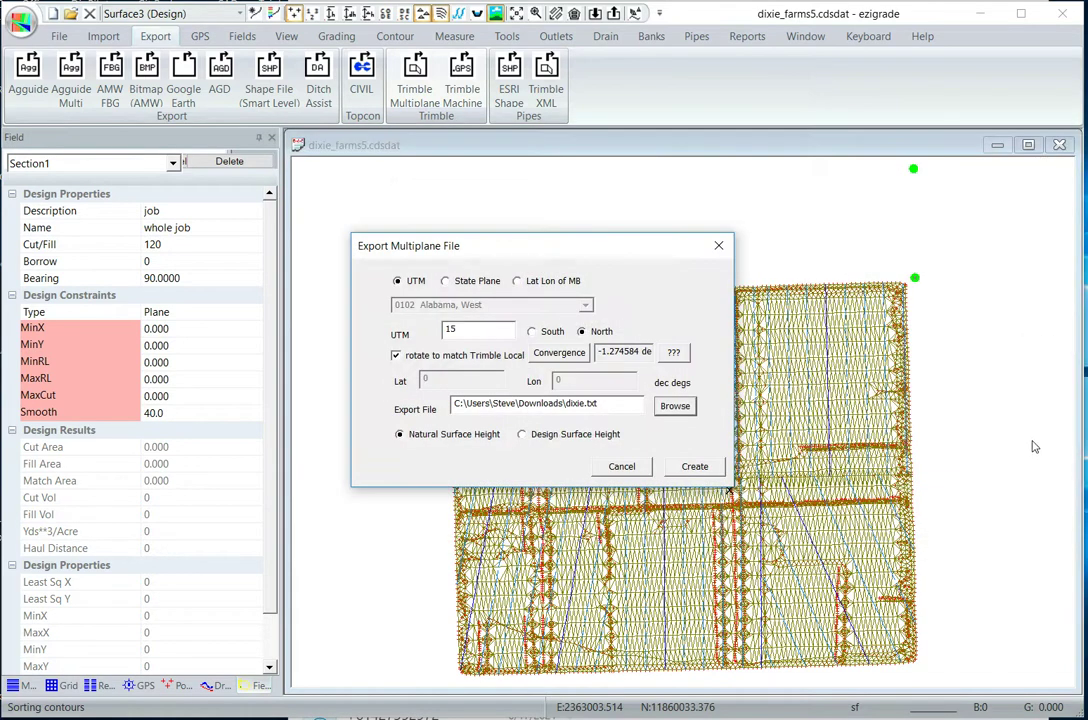
{"action": "left_click", "coordinate": [521, 434]}
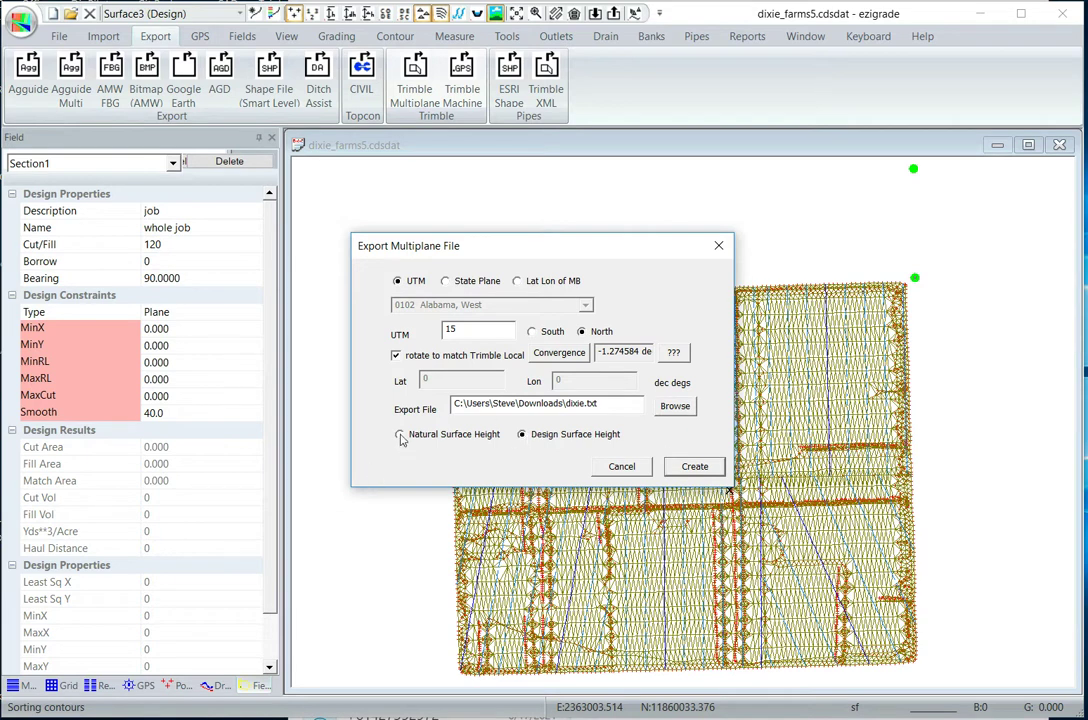
{"action": "left_click", "coordinate": [681, 469]}
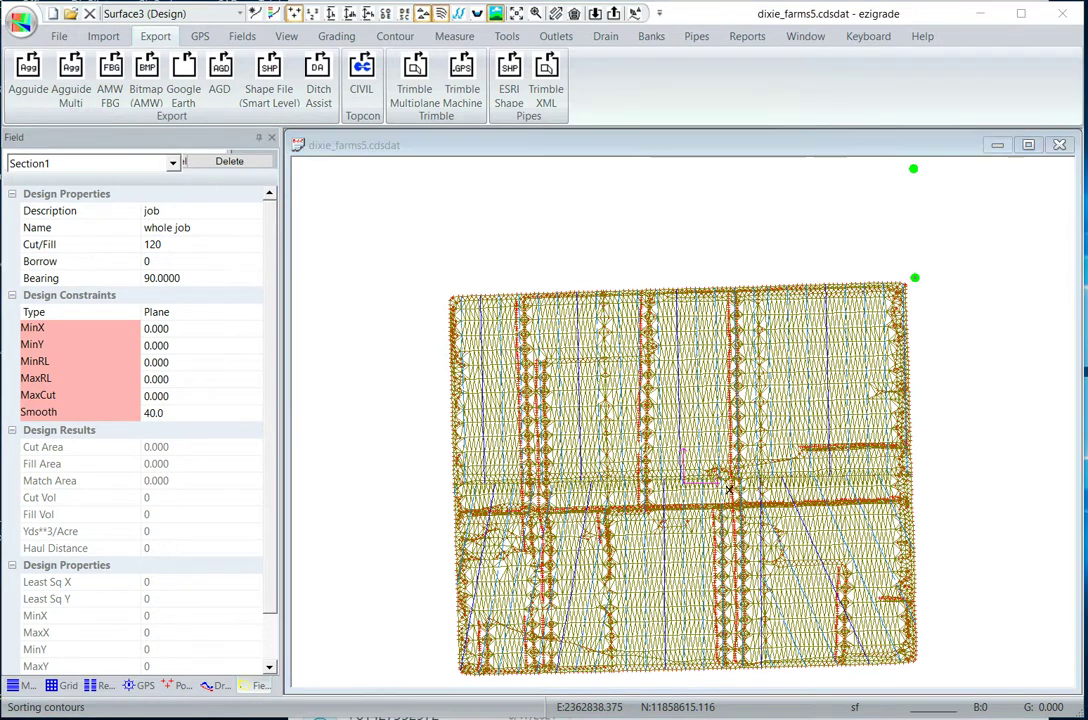
Open the exported dixie.txt from the Downloads folder in Notepad++ and examine its master benchmark line and point coordinates
{"action": "key", "text": "super+x"}
{"action": "left_click", "coordinate": [90, 640]}
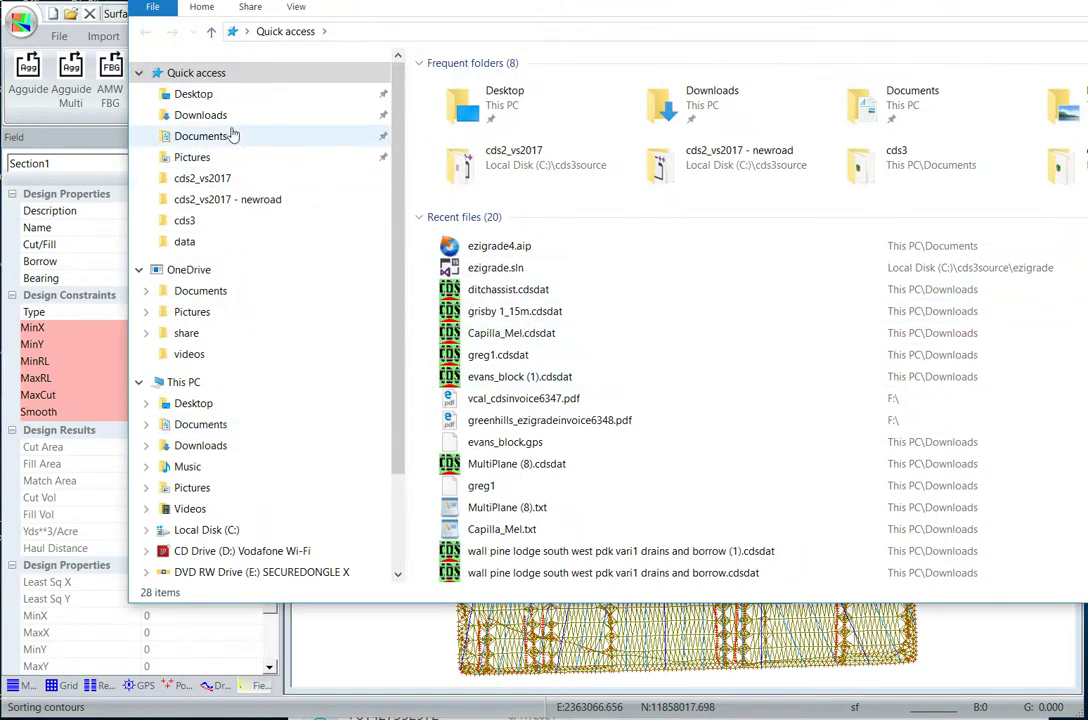
{"action": "left_click", "coordinate": [232, 116]}
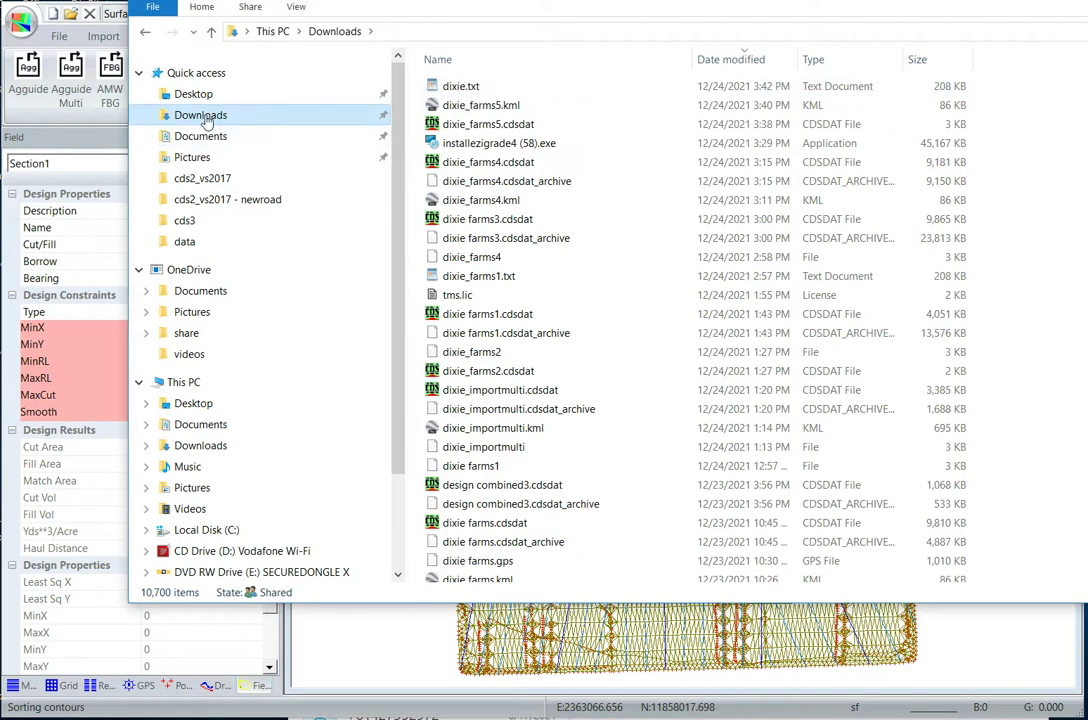
{"action": "left_click", "coordinate": [450, 89]}
{"action": "right_click", "coordinate": [452, 90]}
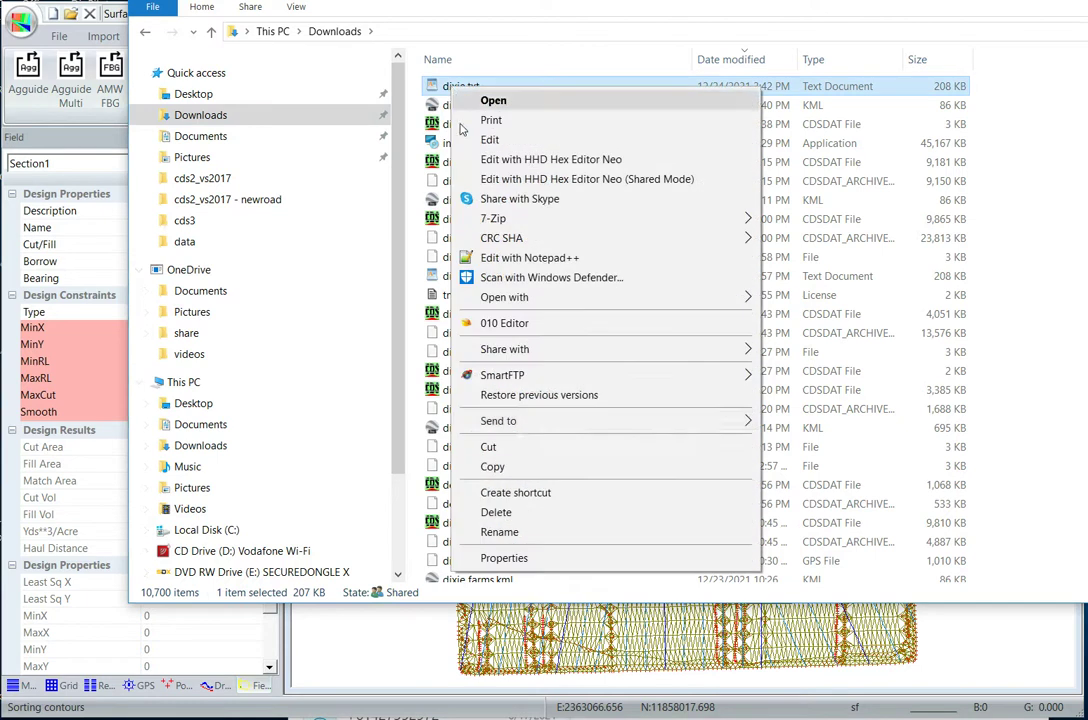
{"action": "left_click", "coordinate": [522, 259]}
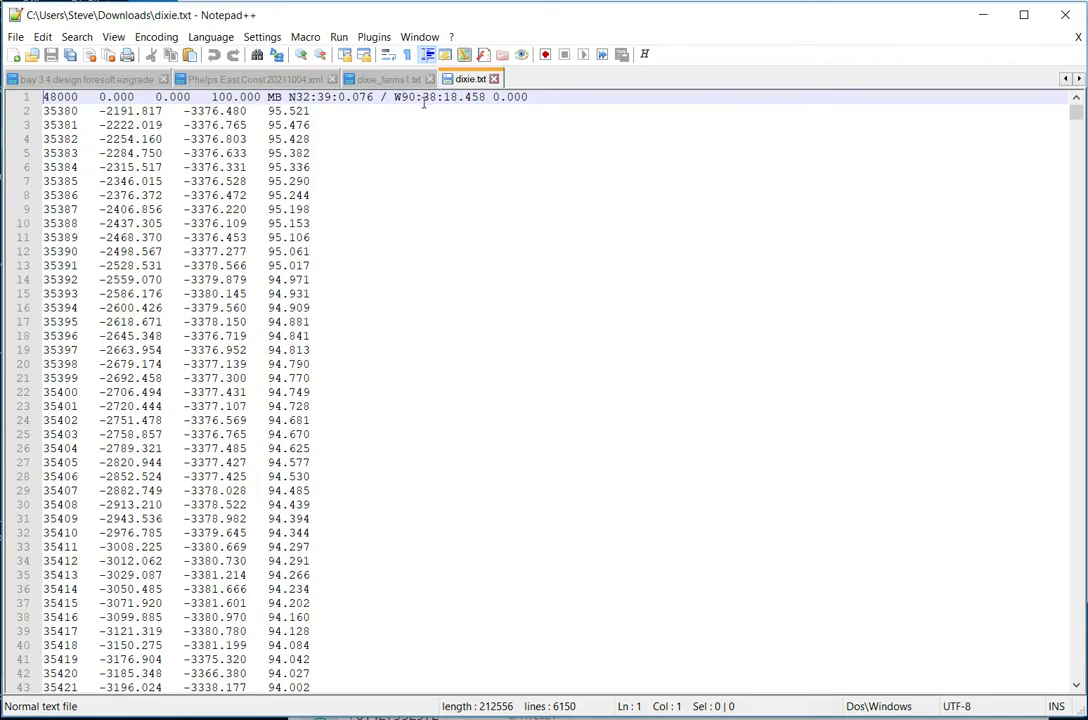
{"action": "scroll", "coordinate": [256, 355], "scroll_direction": "down", "scroll_amount": 16}
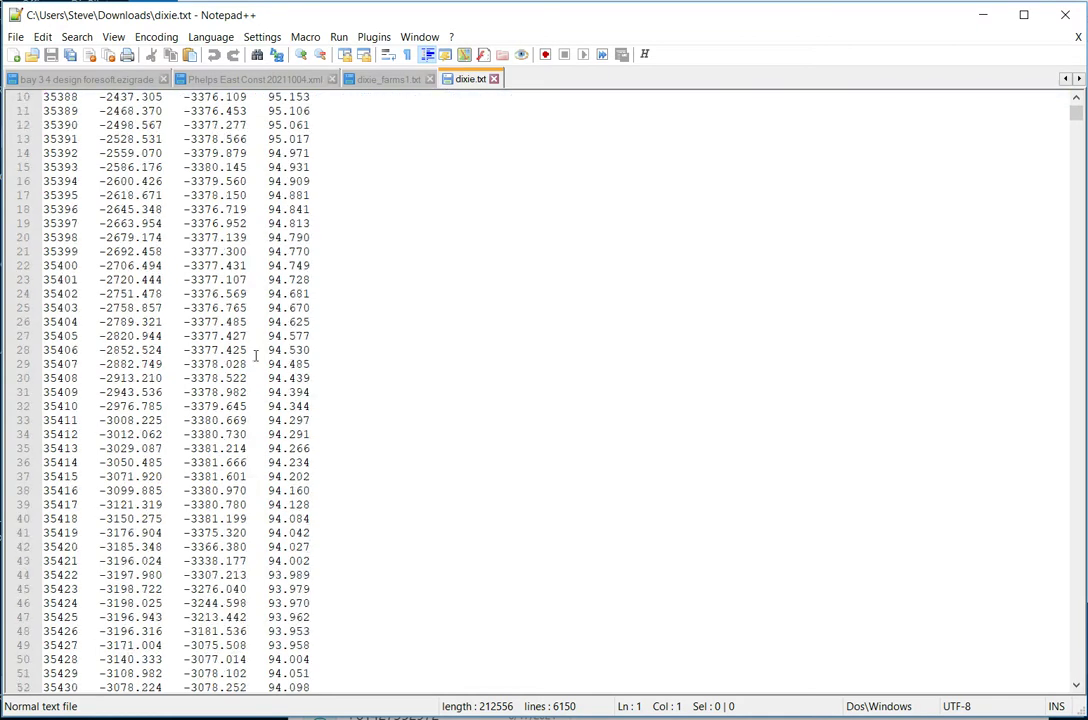
{"action": "scroll", "coordinate": [256, 355], "scroll_direction": "up", "scroll_amount": 11}
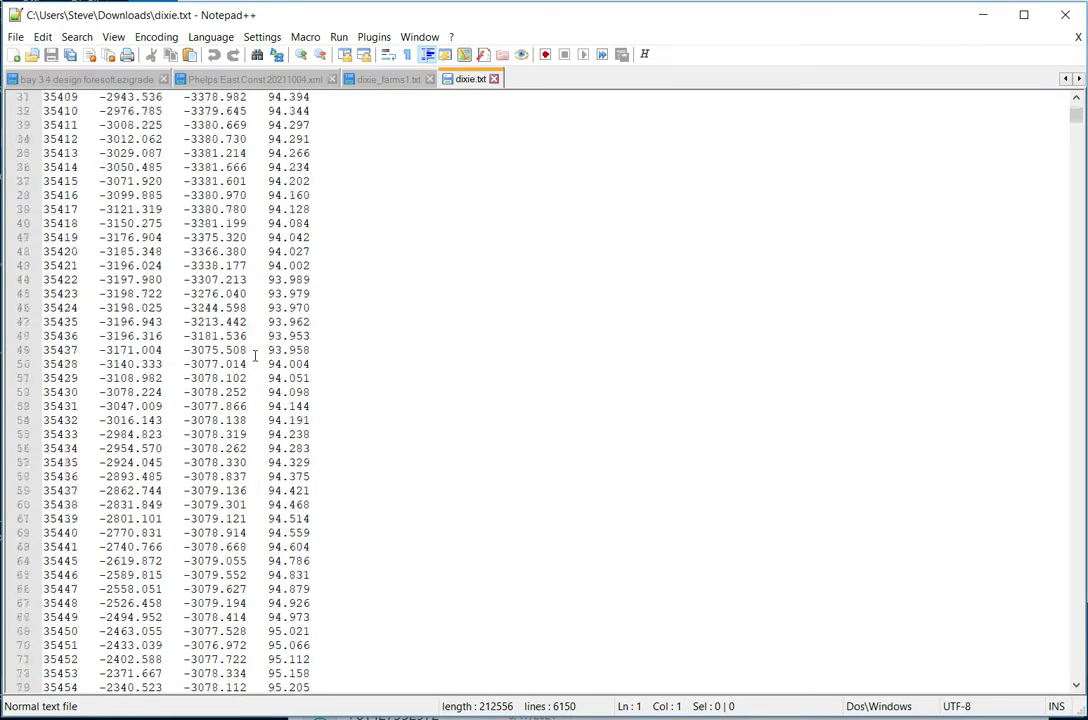